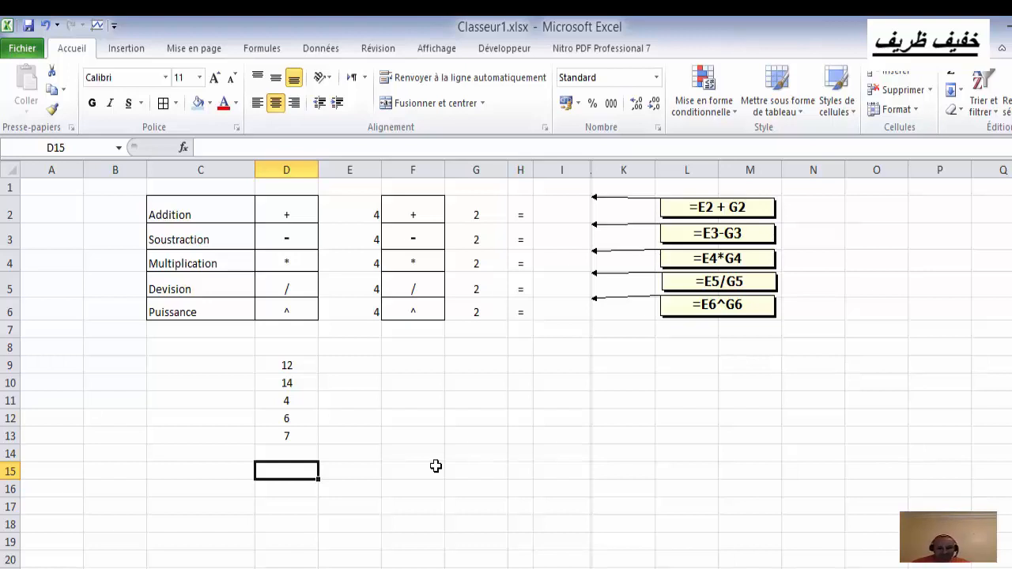
left_click(580, 381)
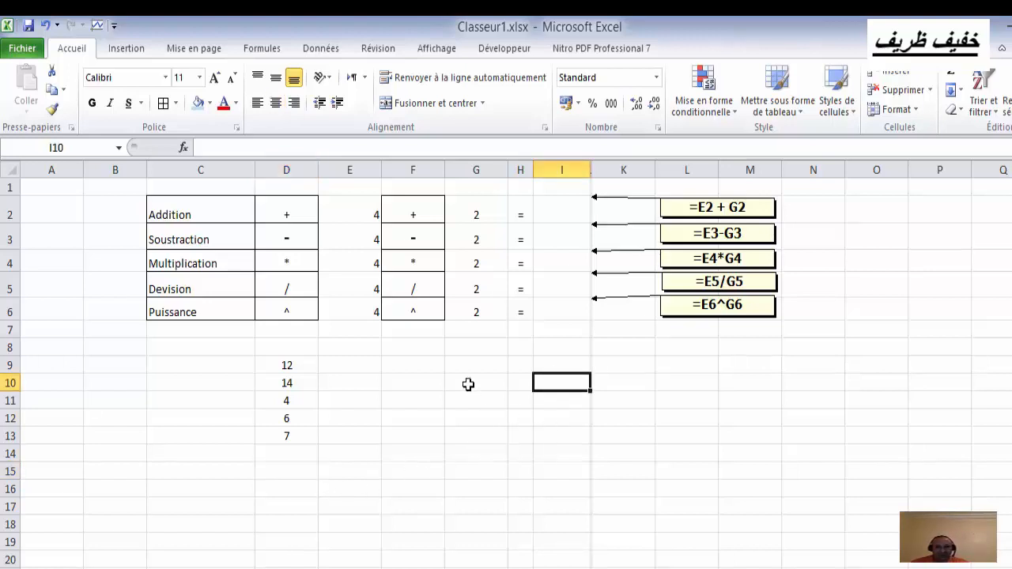
left_click(427, 347)
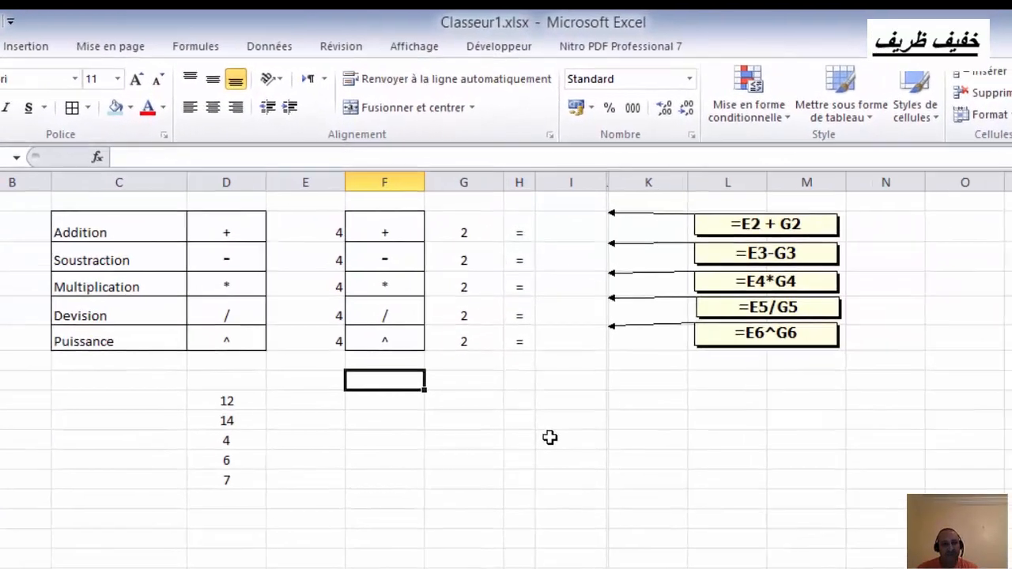
left_click(542, 408)
left_click(395, 390)
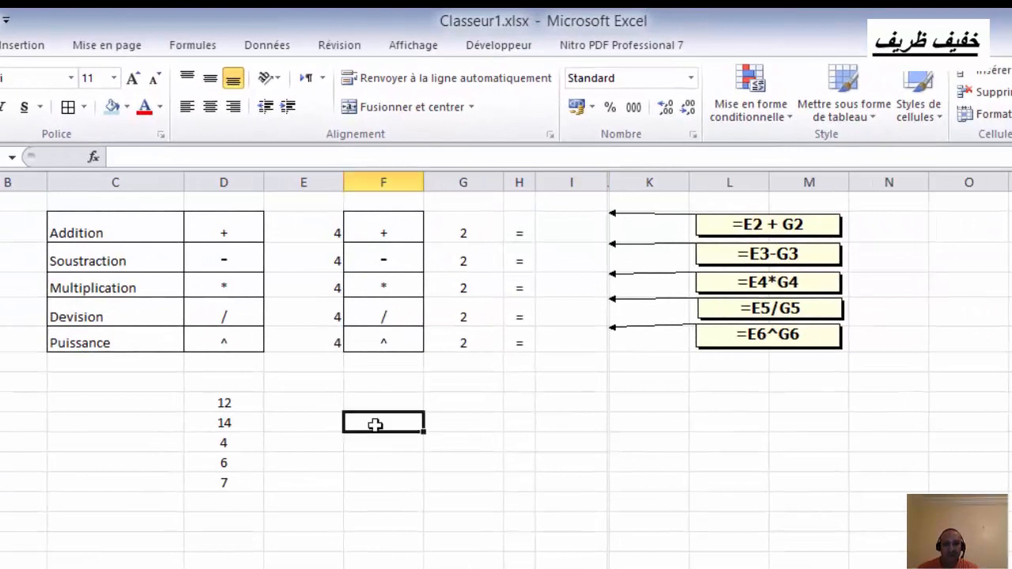
left_click(246, 383)
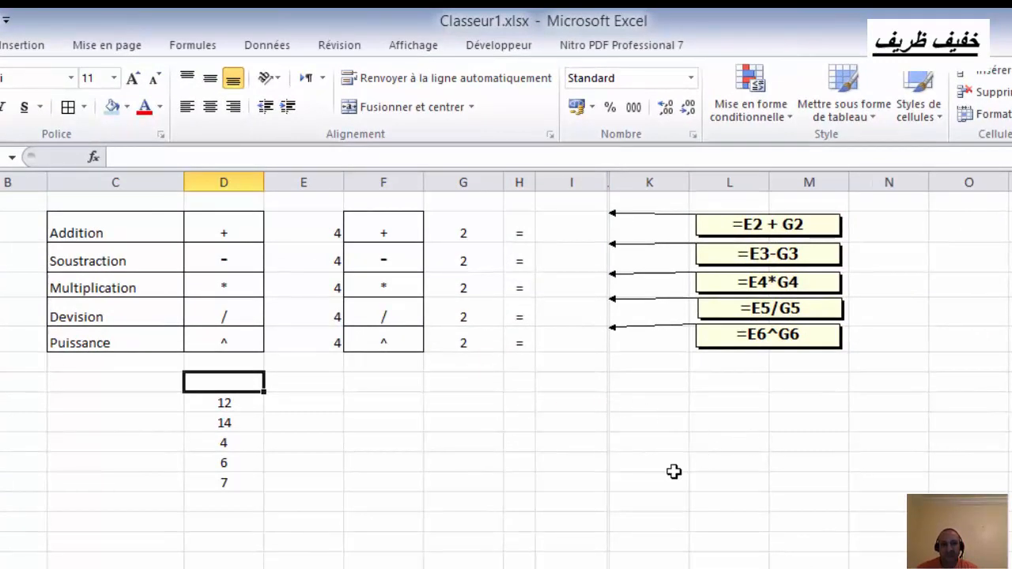
left_click(396, 461)
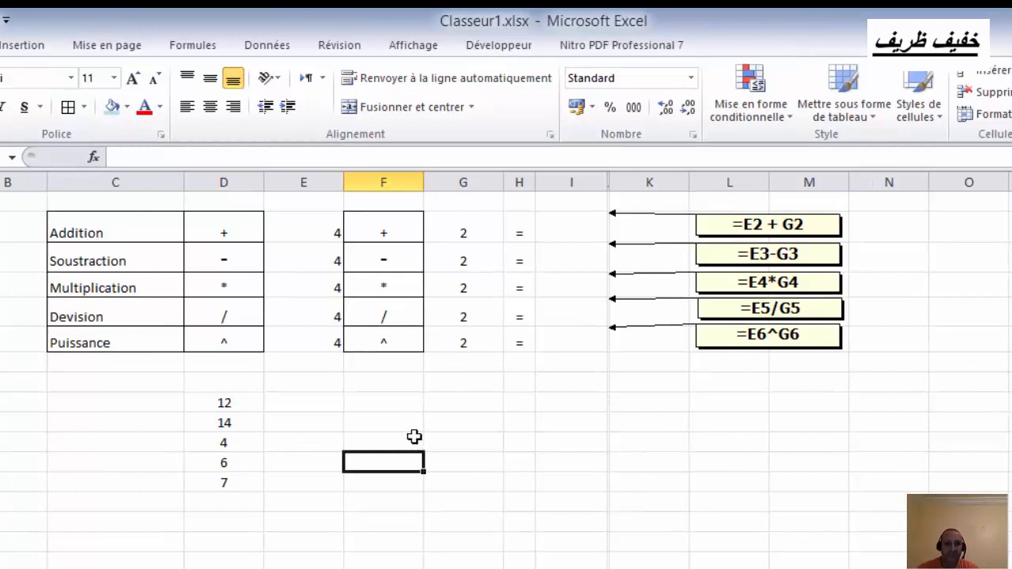
left_click(614, 443)
left_click(476, 429)
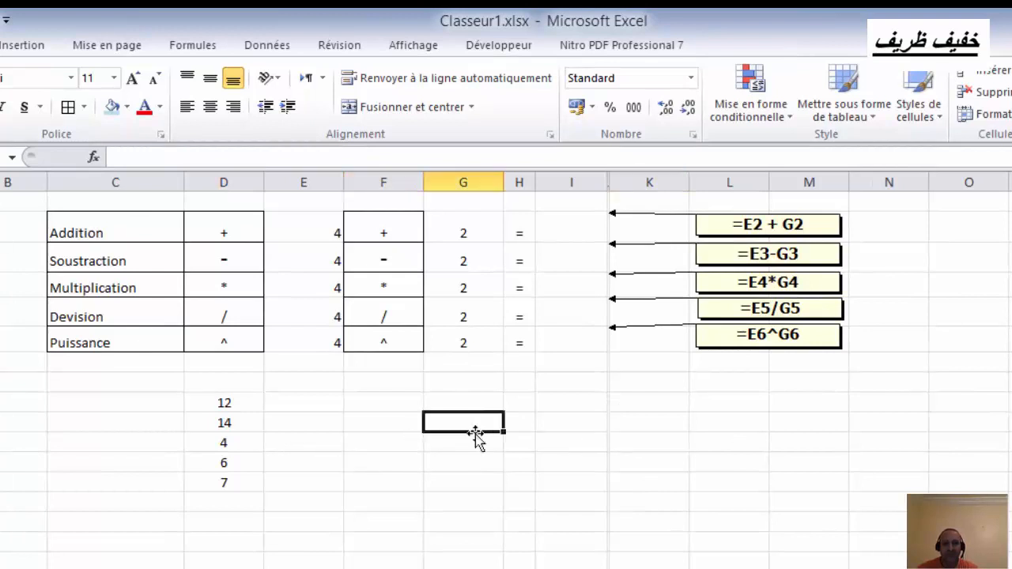
Enter the formula =E2+G2 in cell I2 to calculate the Addition row
left_click(569, 235)
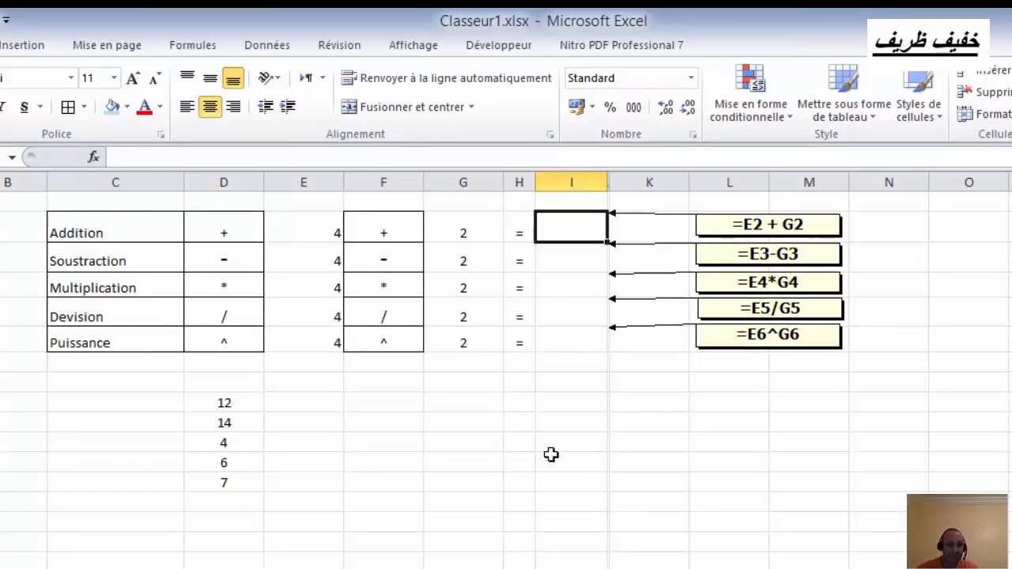
type("=")
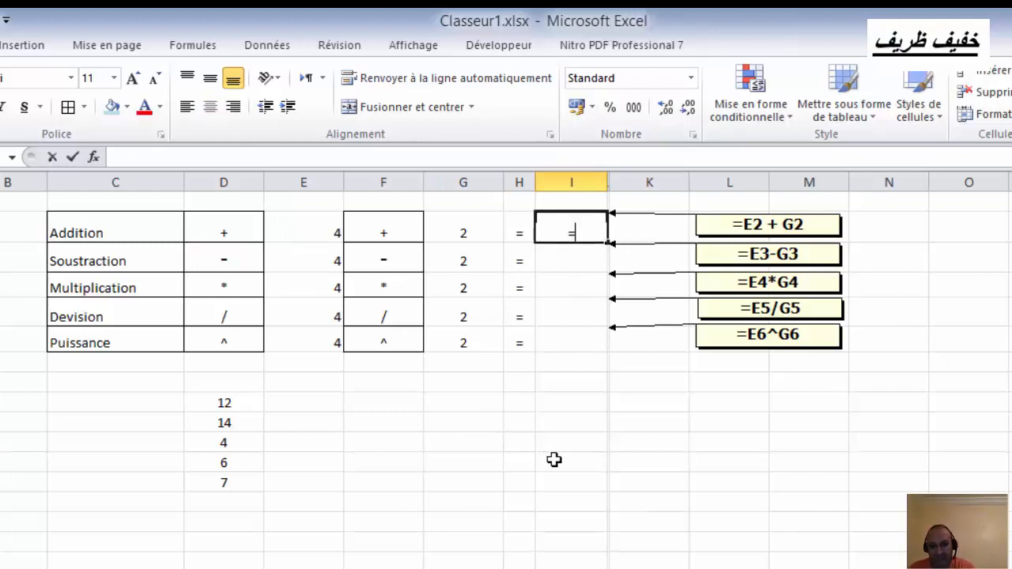
left_click(319, 232)
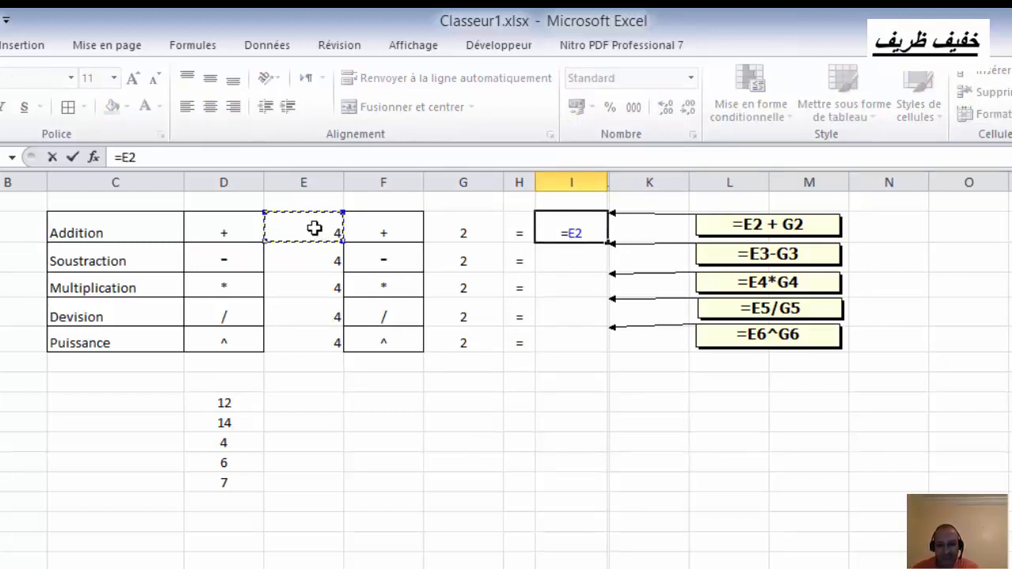
type("+")
left_click(447, 235)
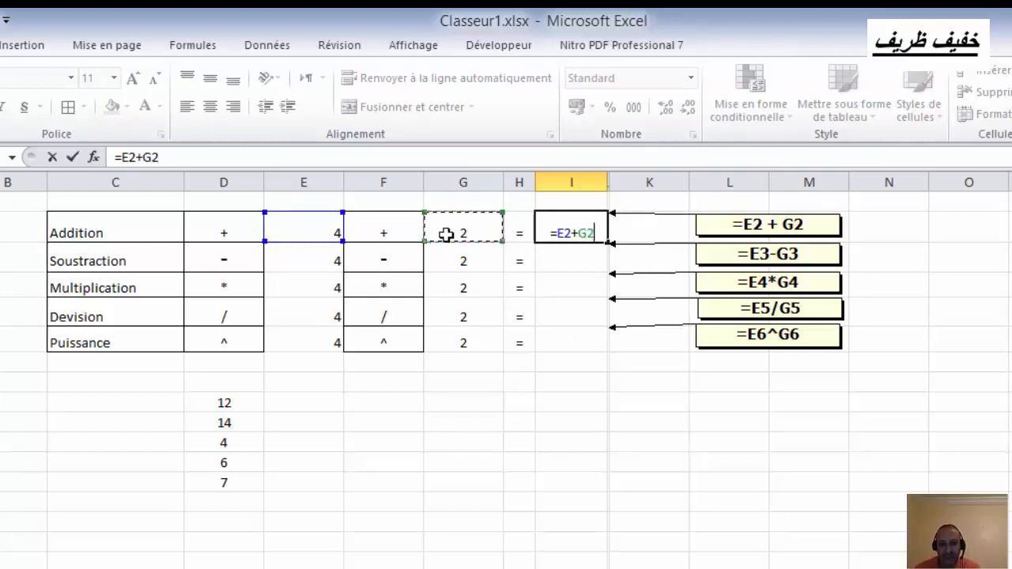
key("Return")
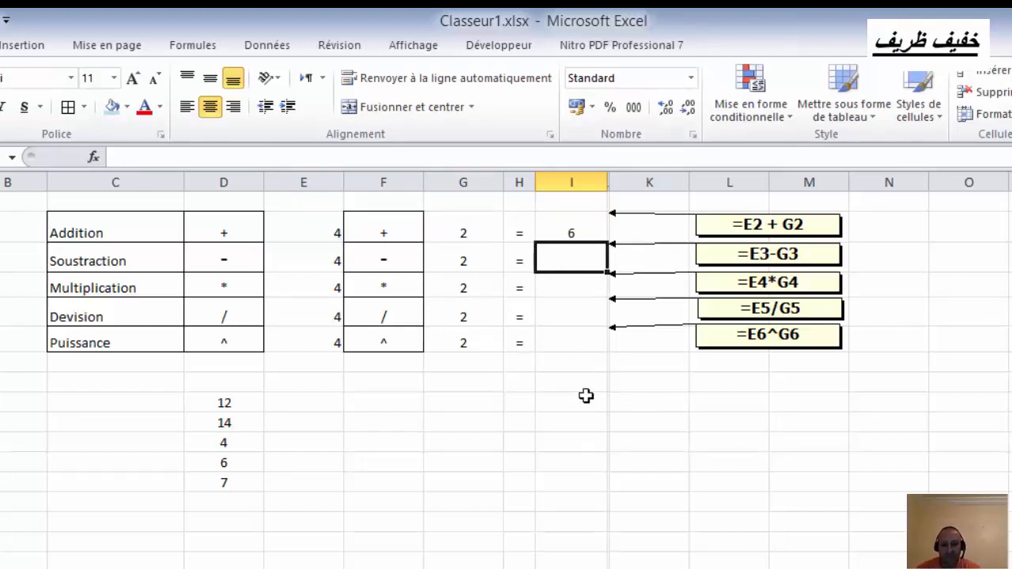
Enter the formula =E3-G3 in cell I3 to calculate the Soustraction row
type("=")
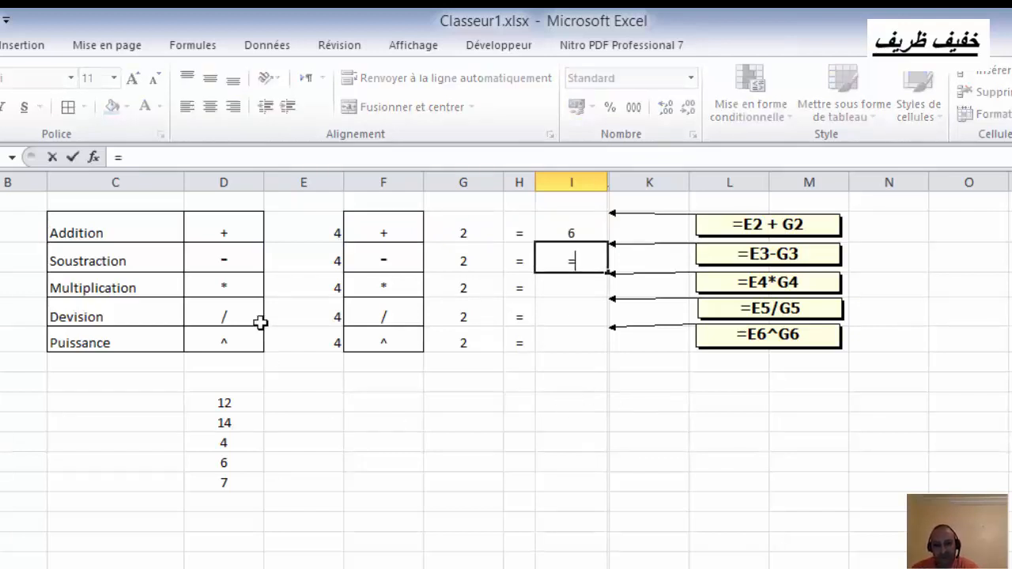
left_click(303, 254)
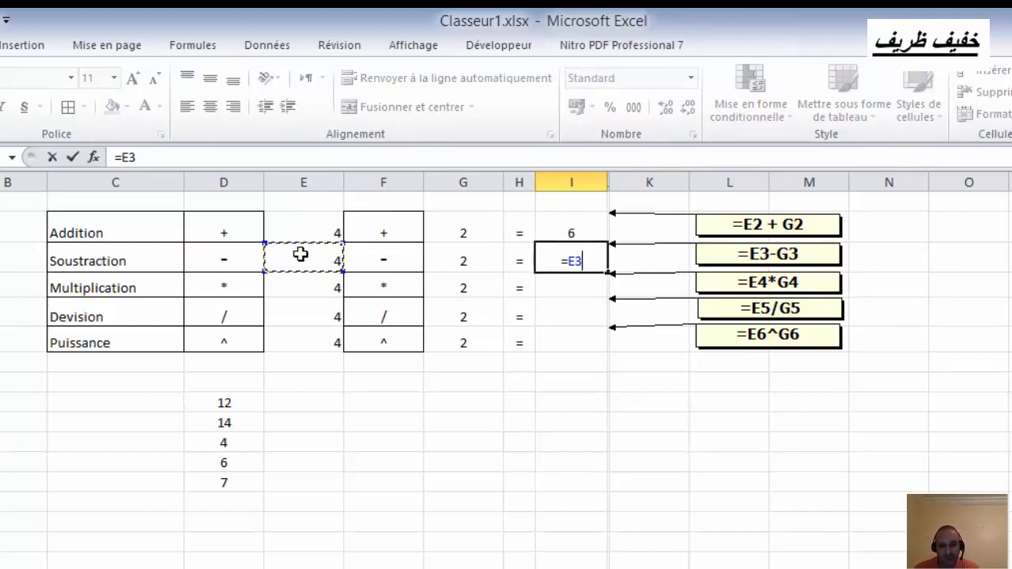
type("-")
left_click(447, 259)
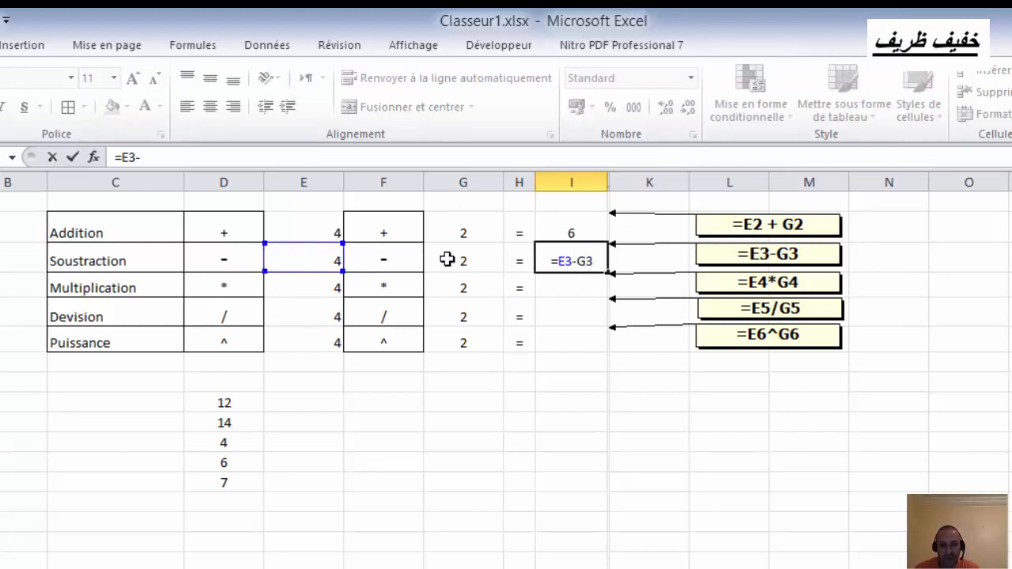
key("Return")
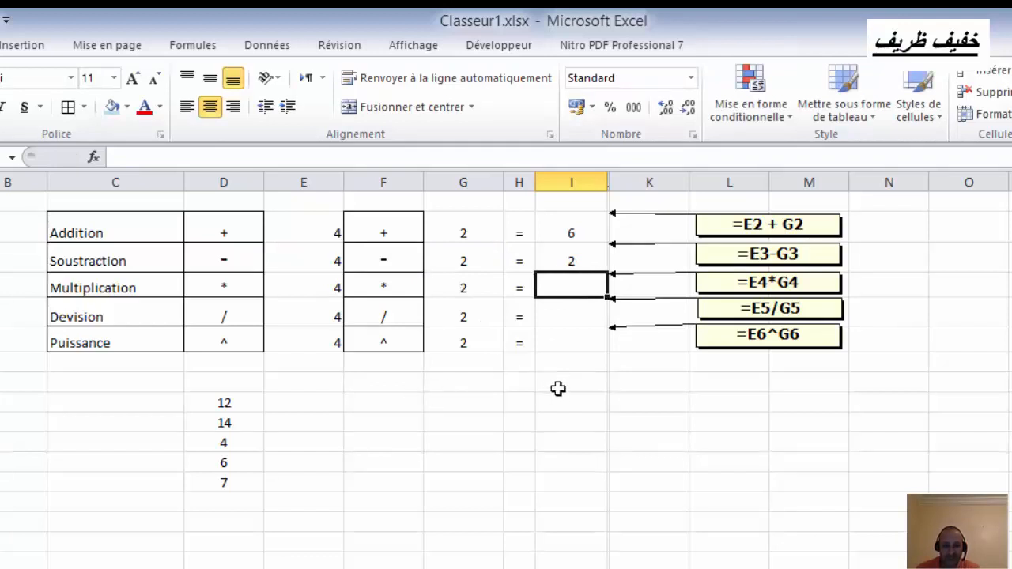
Enter the formula =E4*G4 in cell I4 to calculate the Multiplication row
type("=")
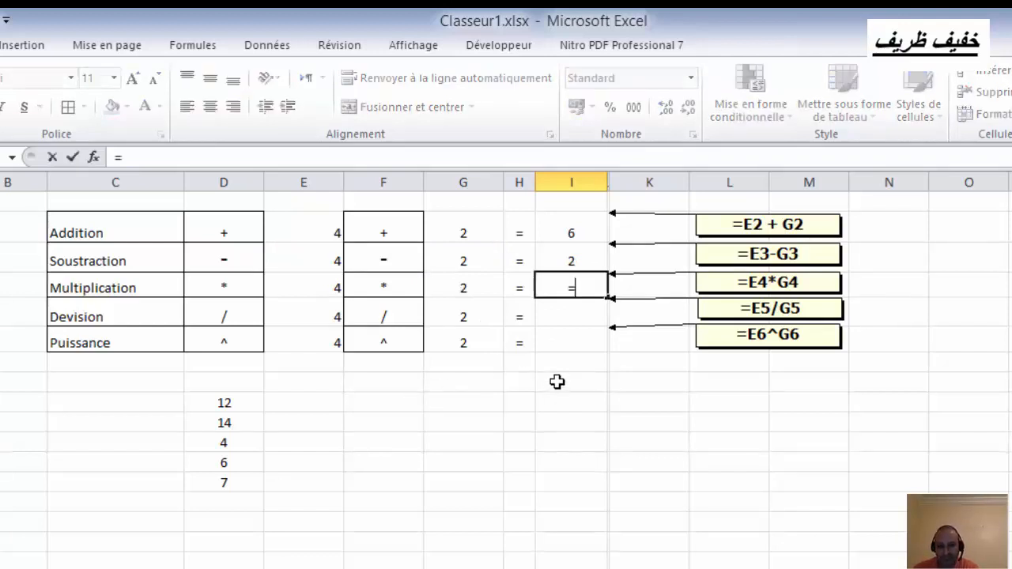
left_click(307, 288)
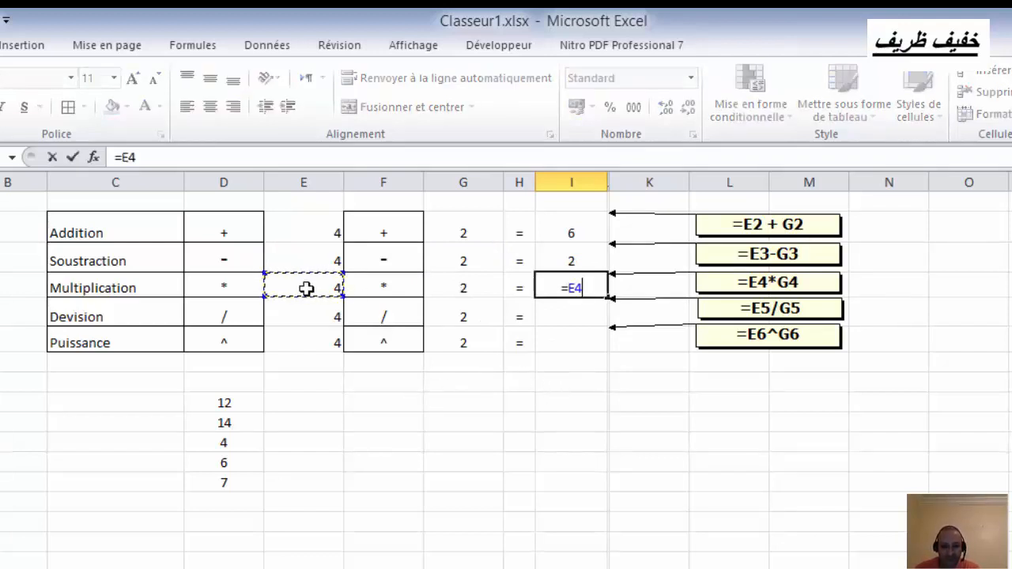
type("*")
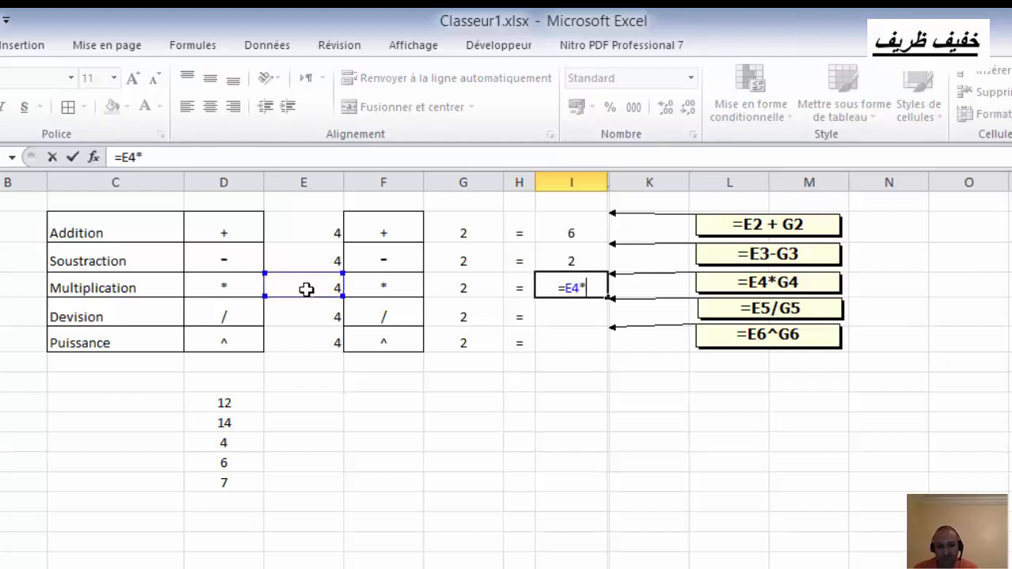
left_click(455, 286)
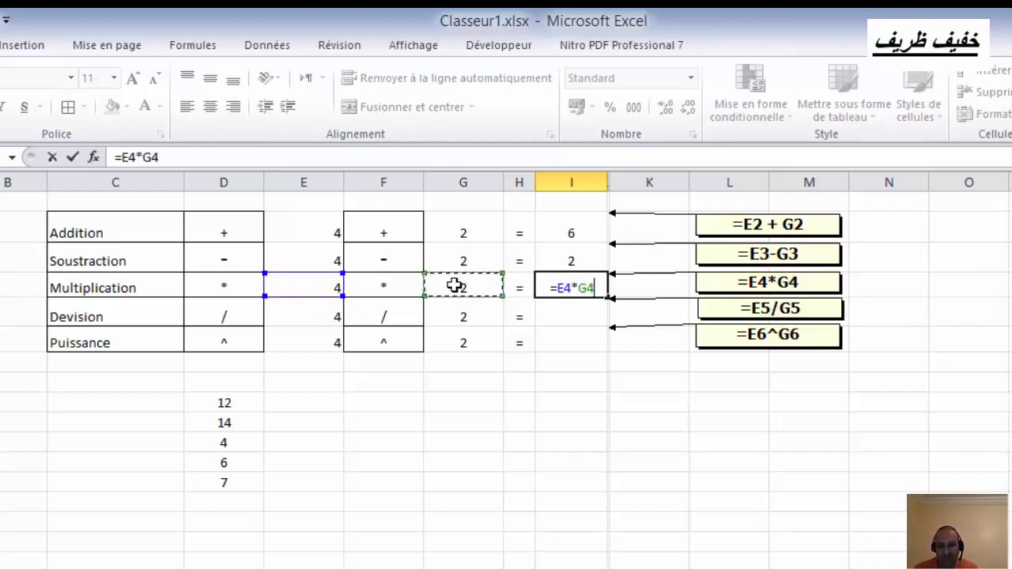
key("Return")
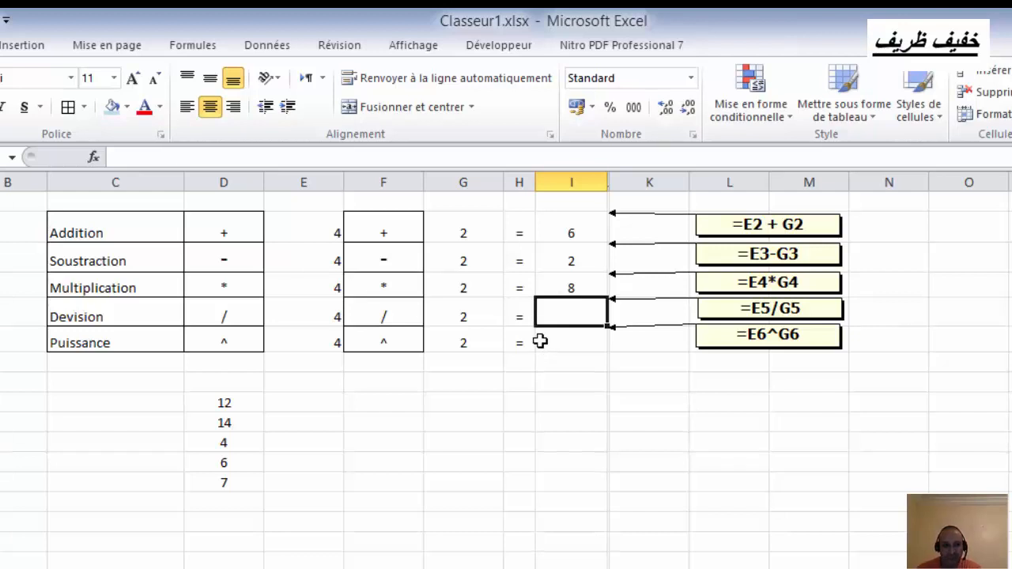
Enter the formula =E5/G5 in cell I5 to calculate the Devision row
type("=")
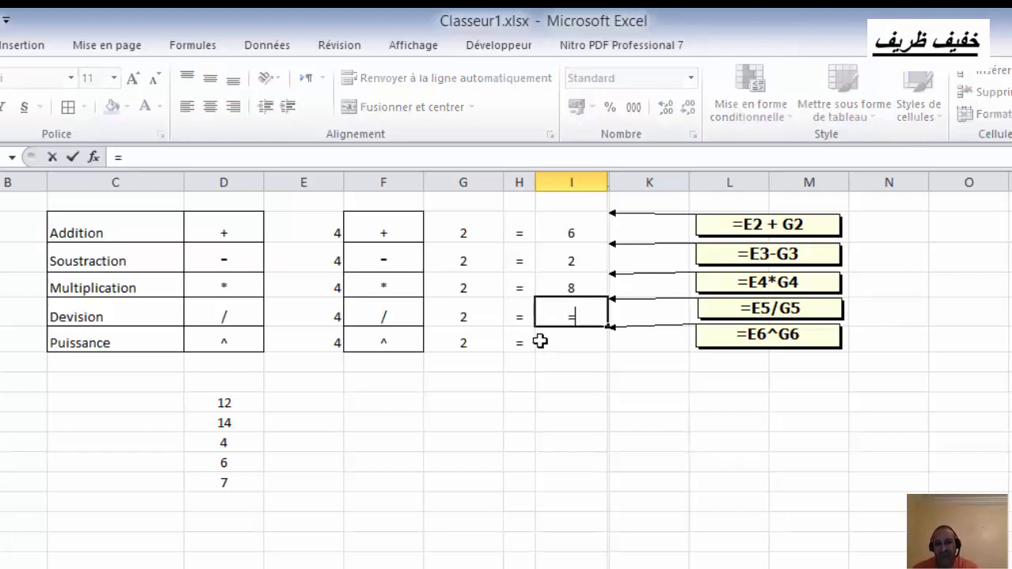
left_click(321, 315)
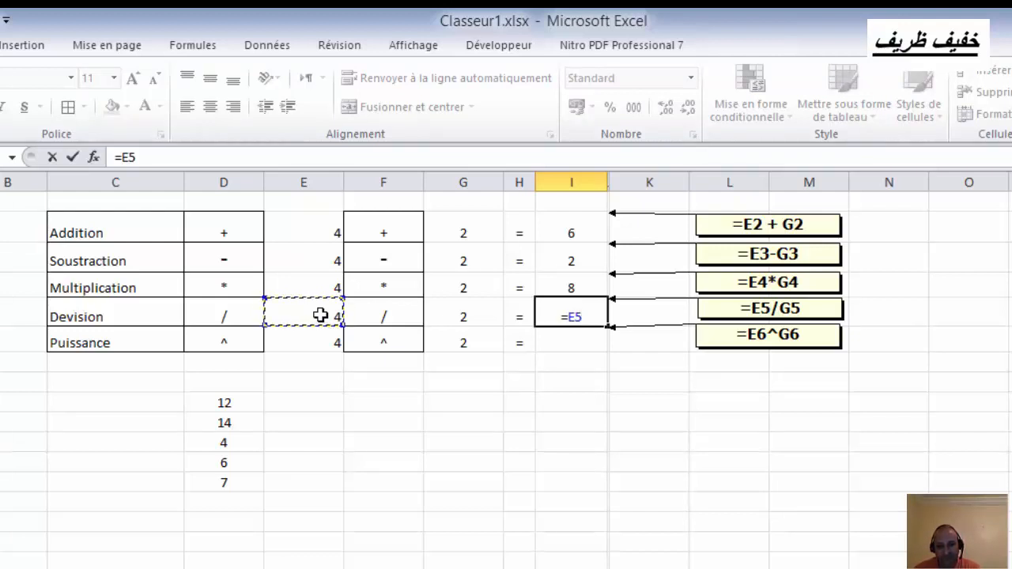
type("/")
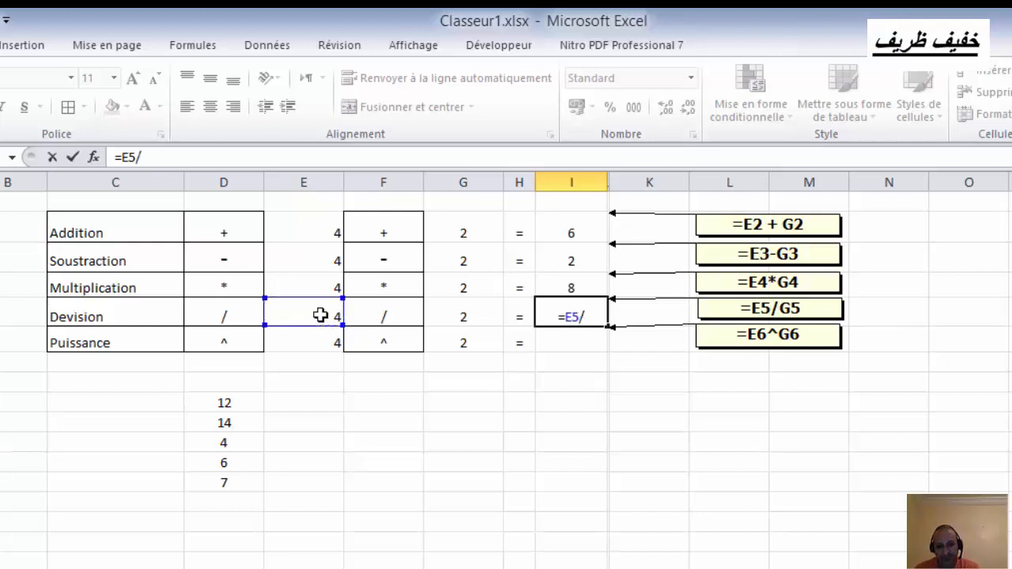
left_click(479, 302)
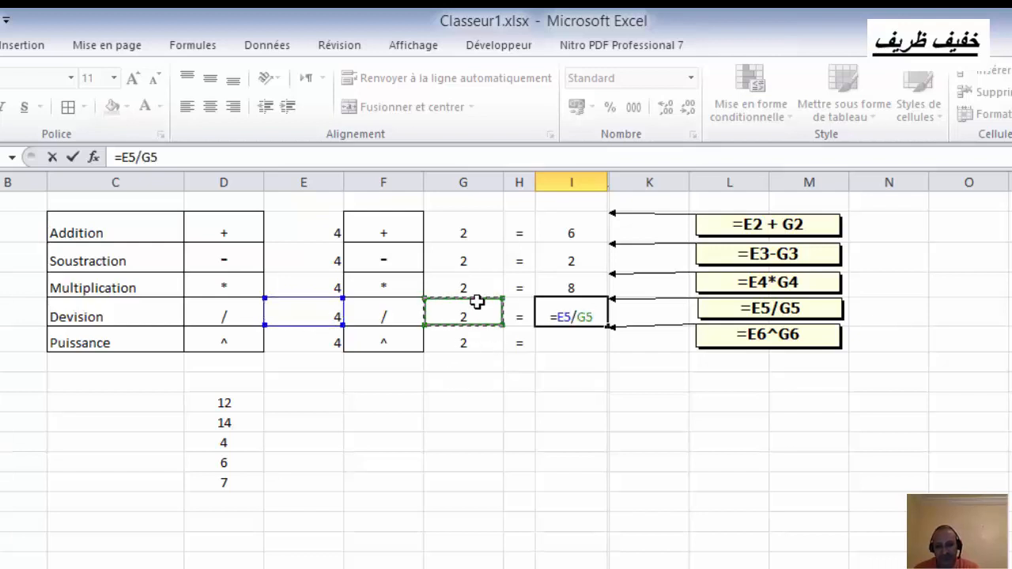
key("Return")
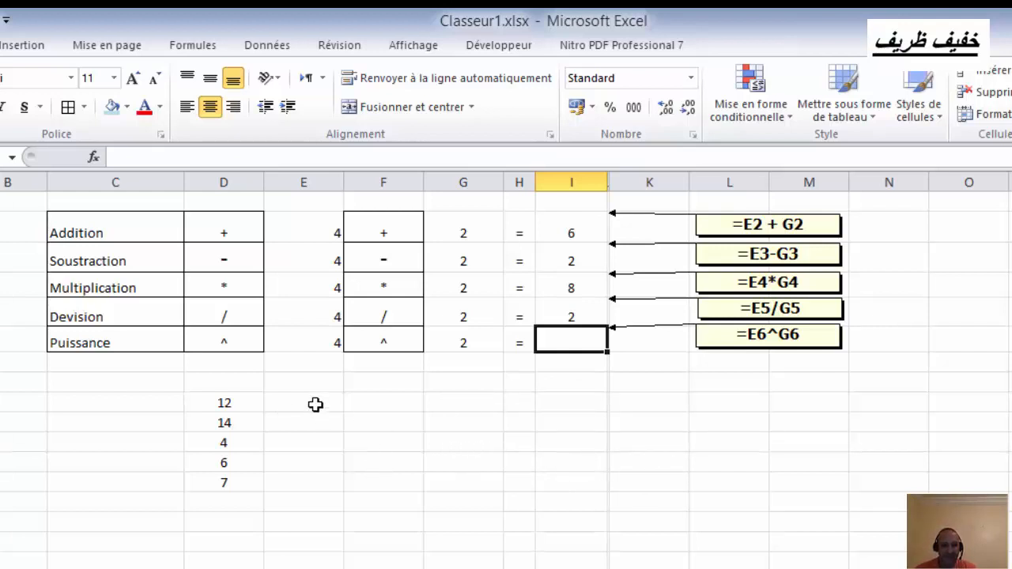
Enter the formula =E6^G6 in cell I6 to calculate the Puissance row
type("=")
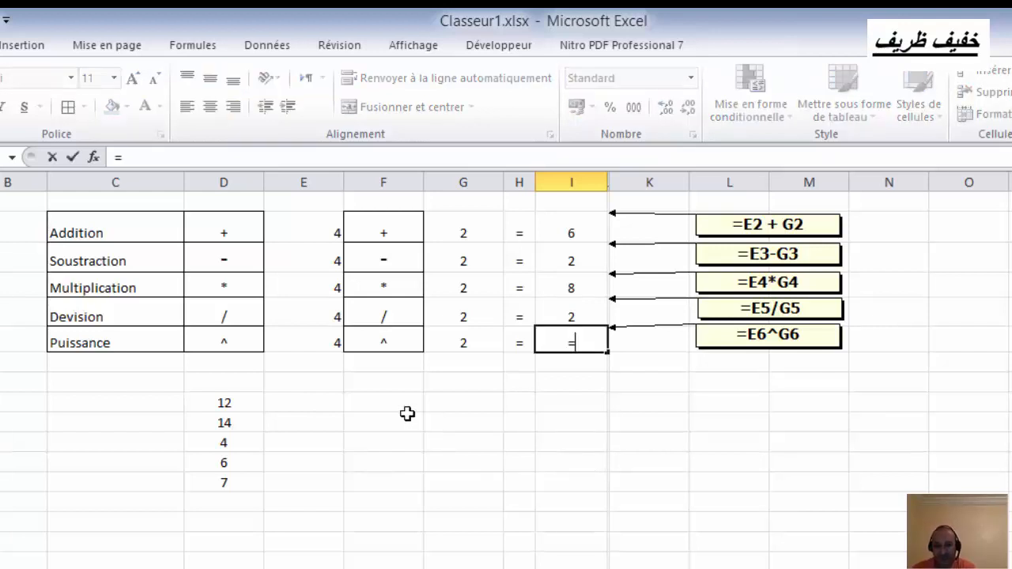
left_click(324, 340)
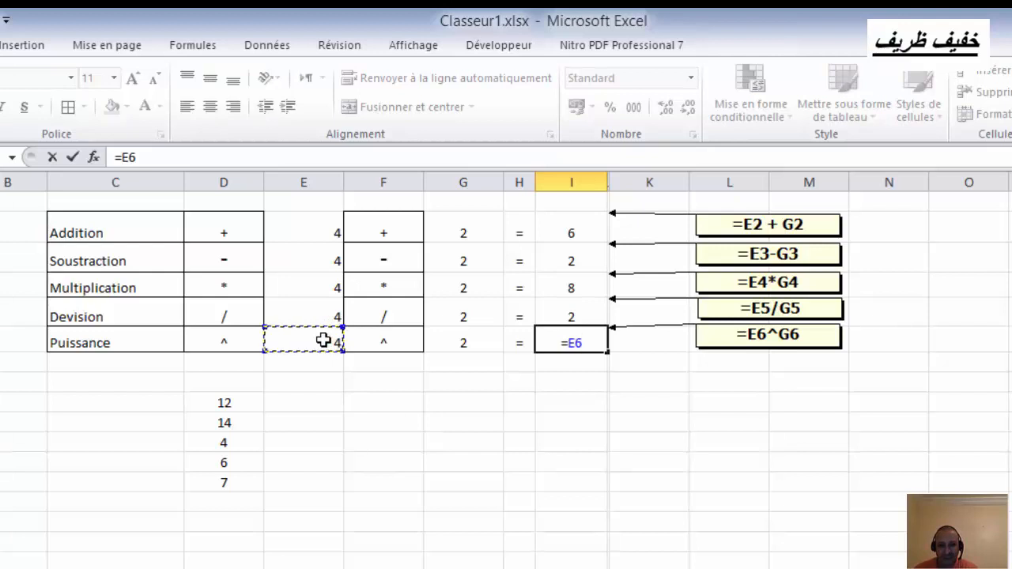
type("^^")
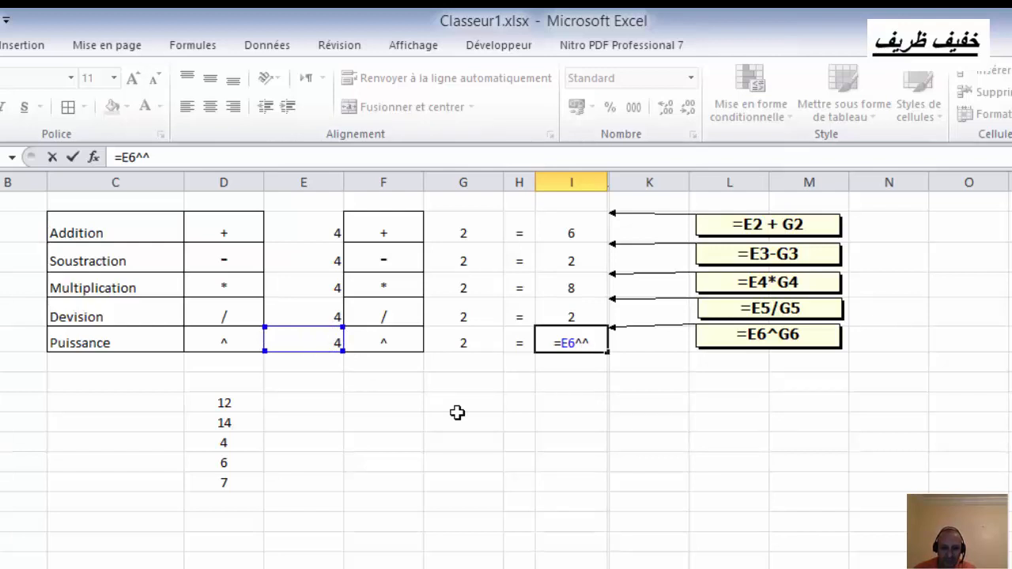
key("BackSpace")
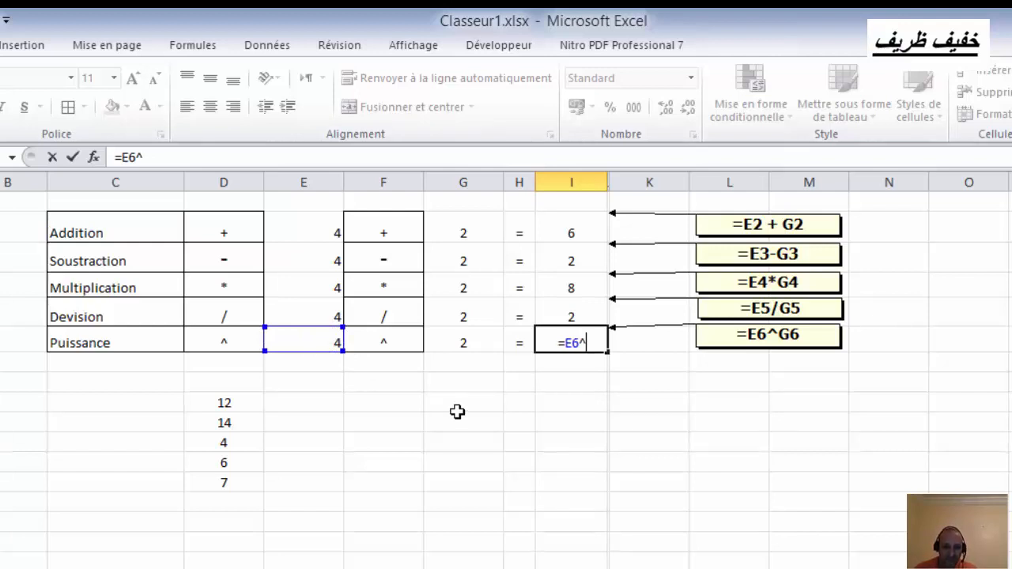
left_click(459, 346)
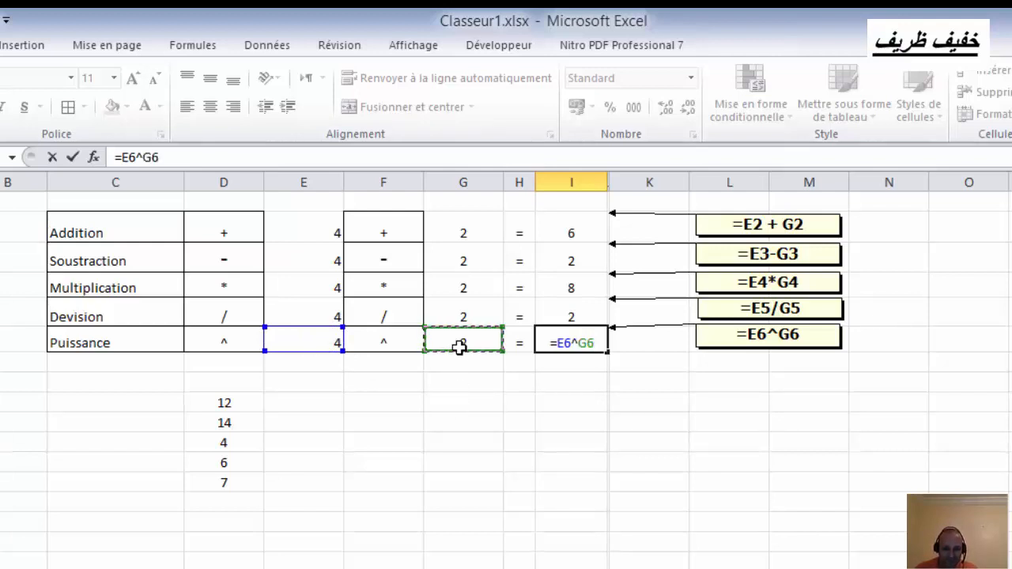
key("Return")
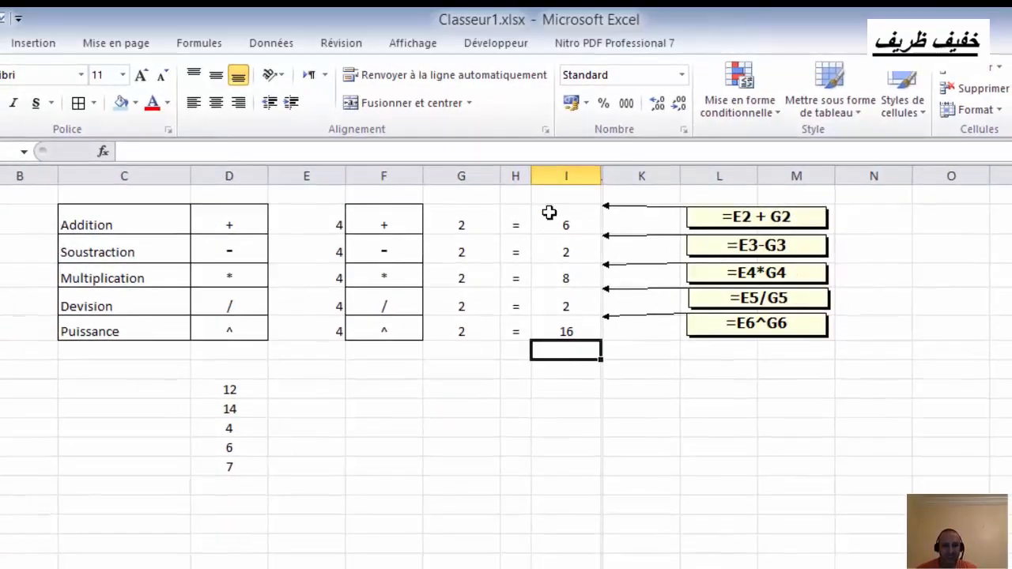
left_click_drag(559, 227, 560, 318)
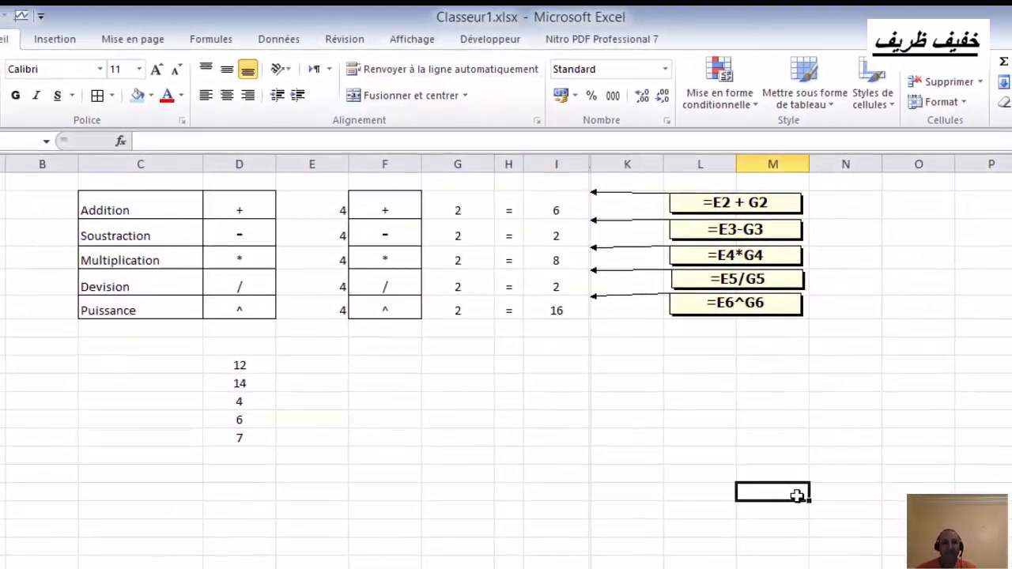
left_click(238, 478)
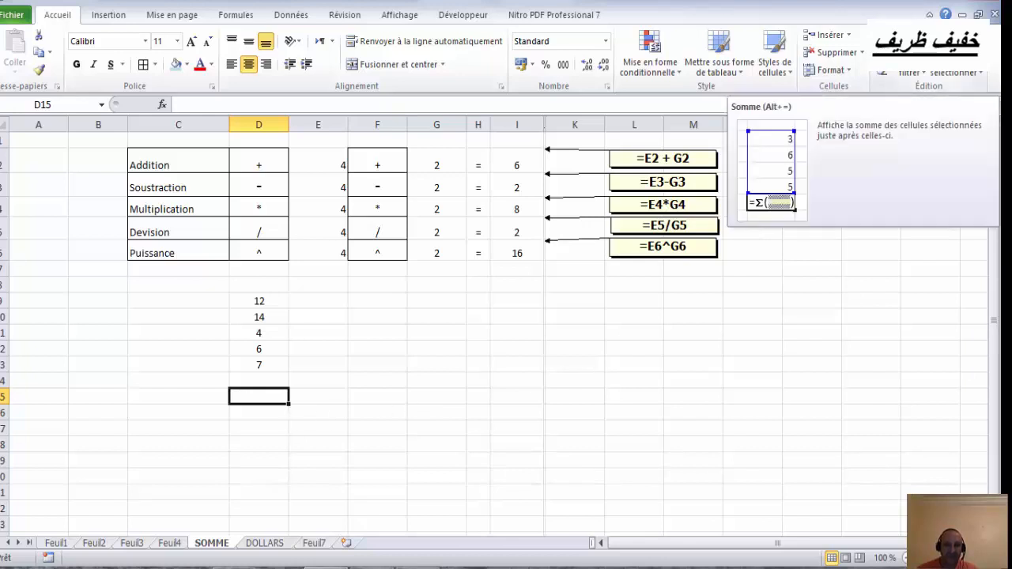
left_click(341, 461)
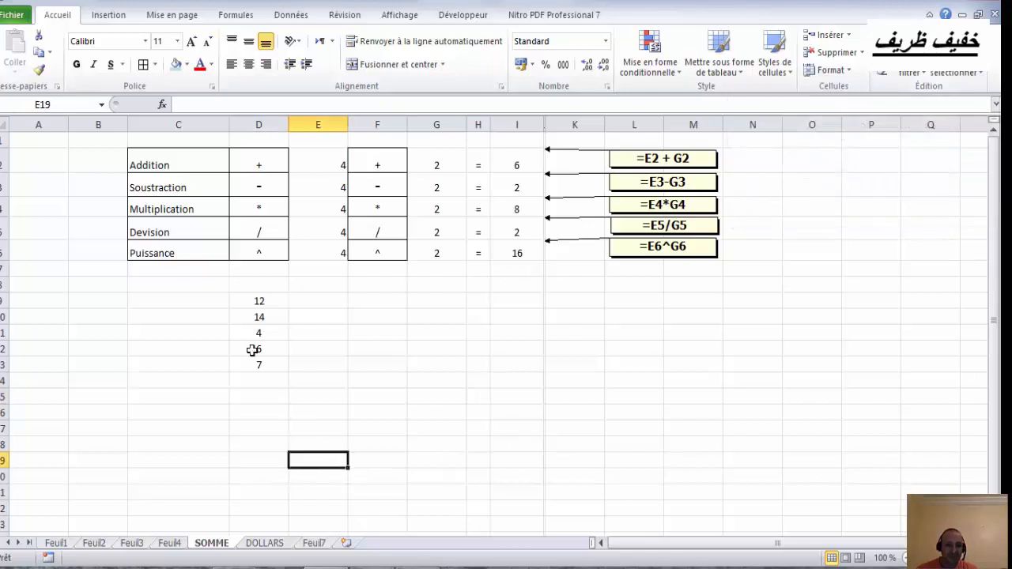
Add an automatic sum of the numbers in D9:D13, placing the total in cell D14
left_click_drag(272, 295, 265, 364)
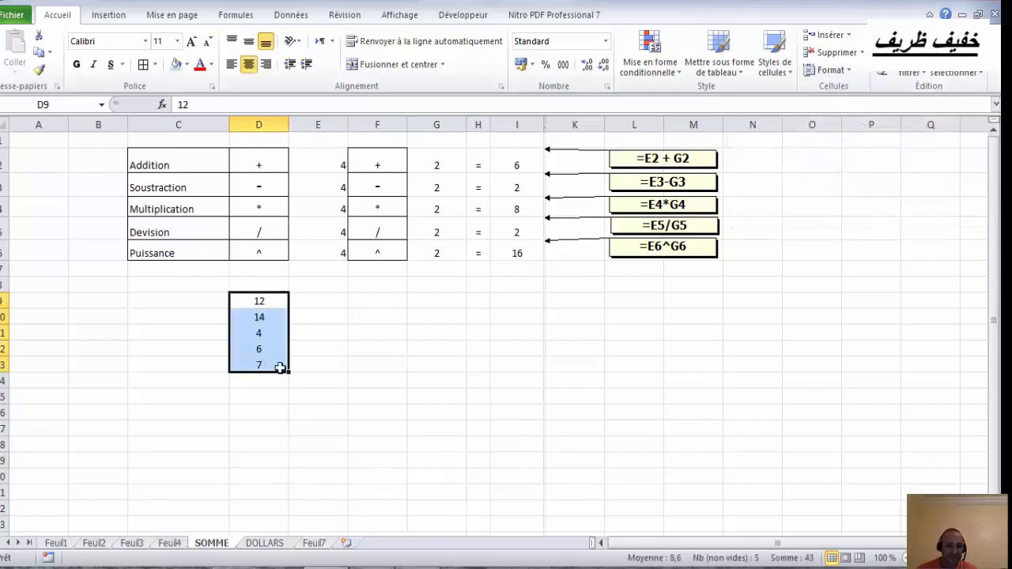
left_click(475, 348)
left_click_drag(235, 299, 235, 368)
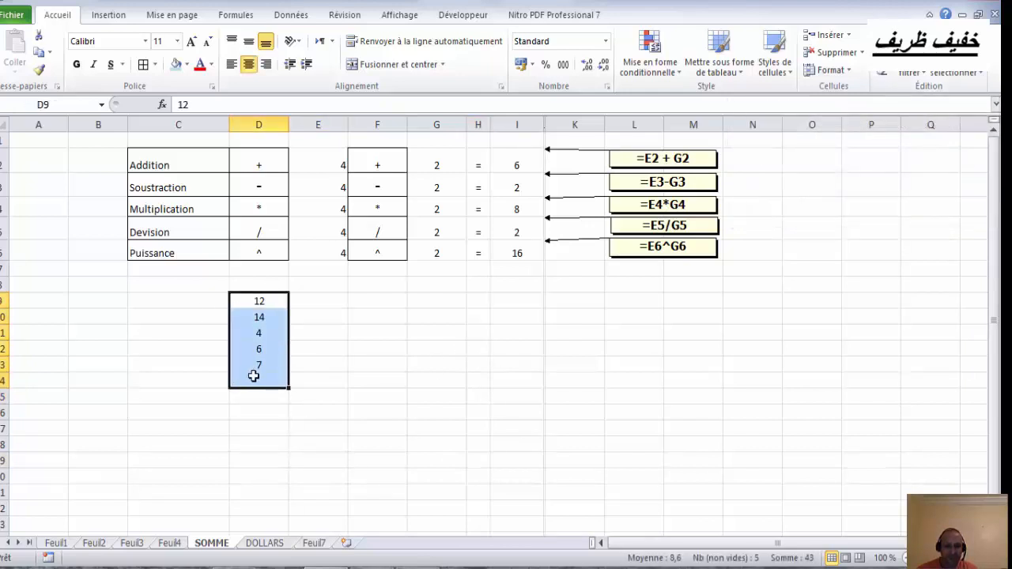
left_click(256, 377)
left_click(260, 303)
left_click_drag(259, 320, 255, 357)
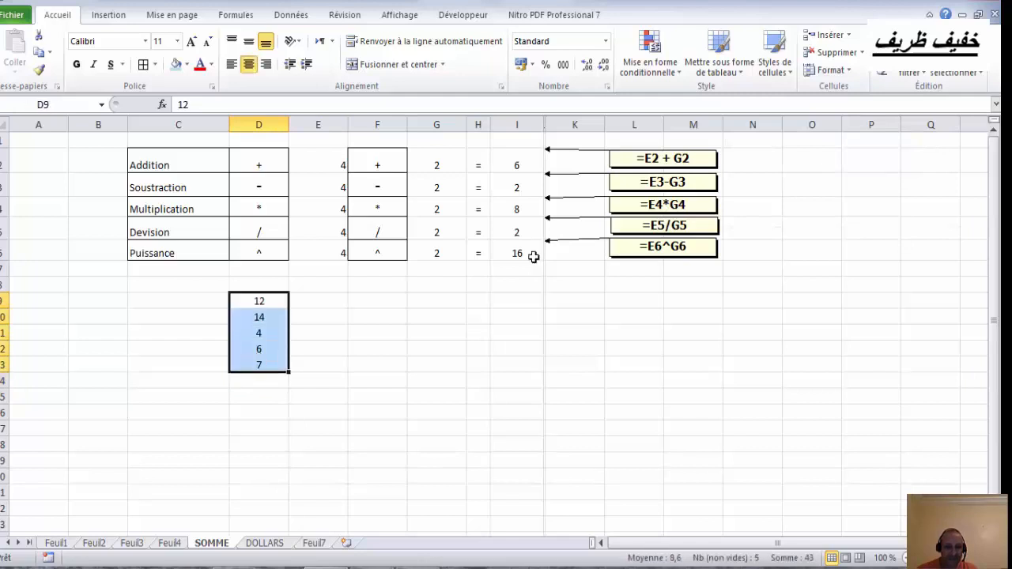
left_click(884, 36)
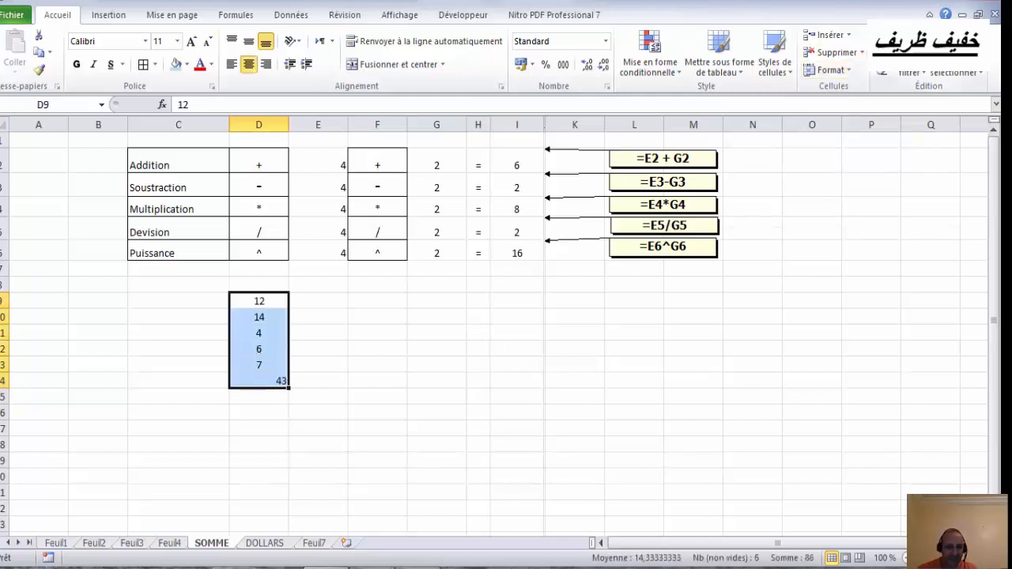
left_click(788, 320)
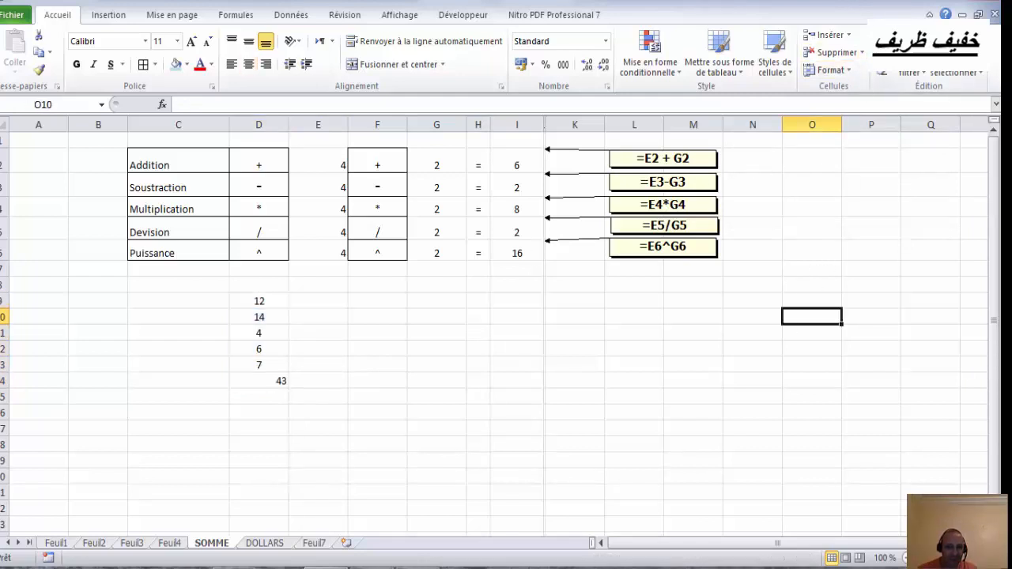
Center the total in cell D14 horizontally and enlarge its font by three increments
left_click(249, 382)
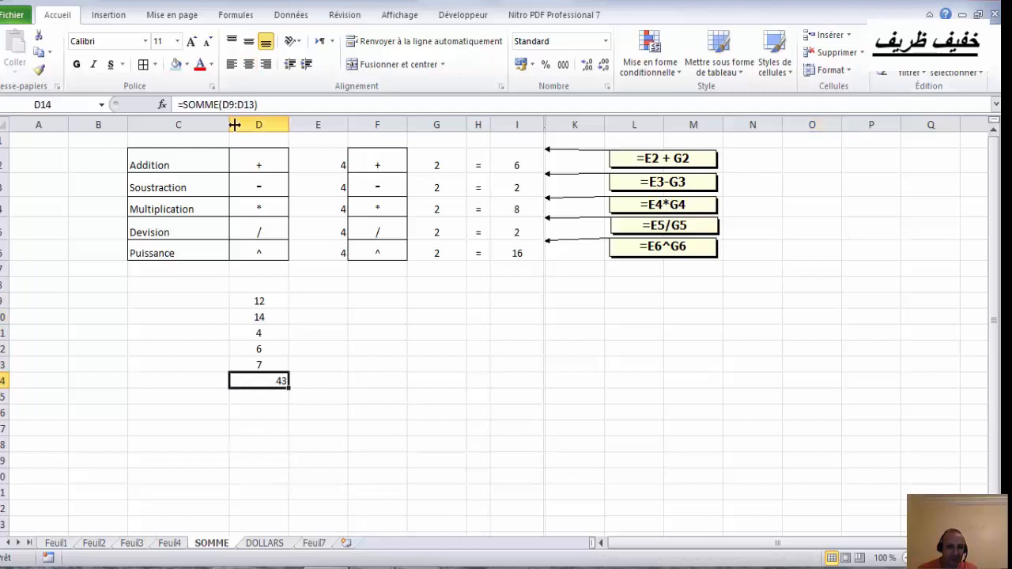
left_click(248, 64)
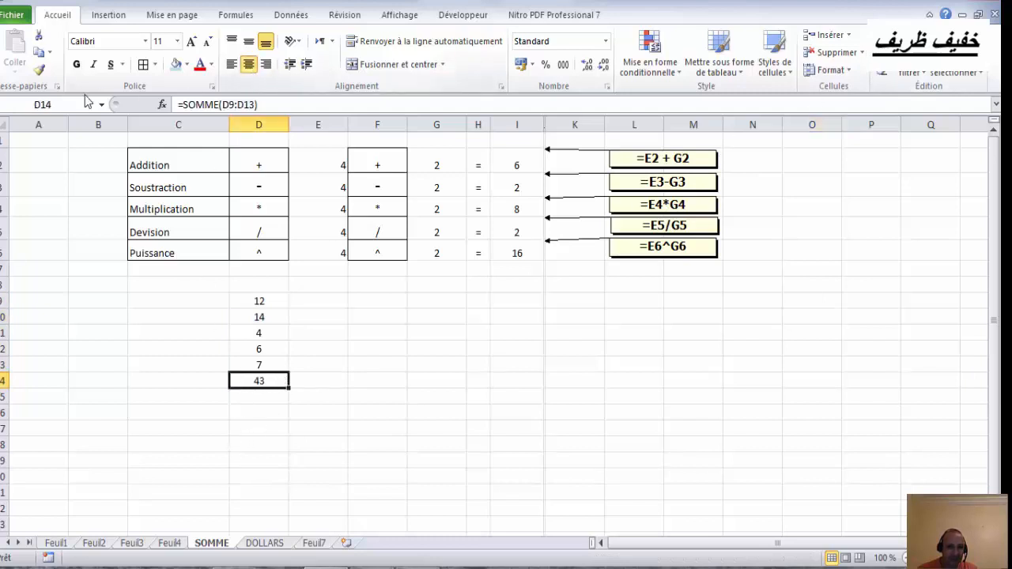
left_click(191, 41)
left_click(191, 41)
left_click(191, 41)
left_click_drag(246, 301, 245, 364)
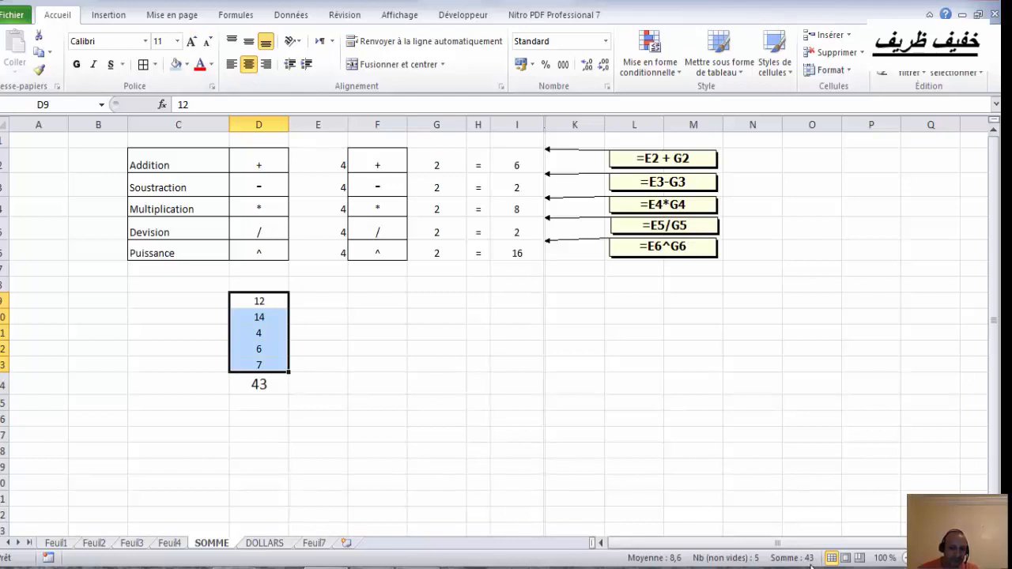
left_click(246, 387)
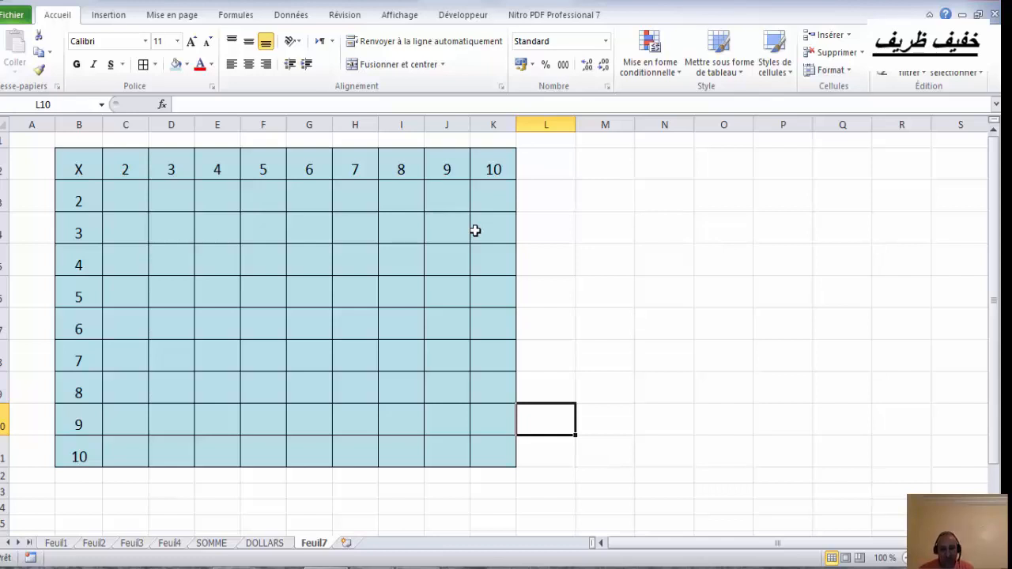
Enter the formula =B3*C2 in cell C3 of the multiplication table on sheet Feuil7
left_click(120, 203)
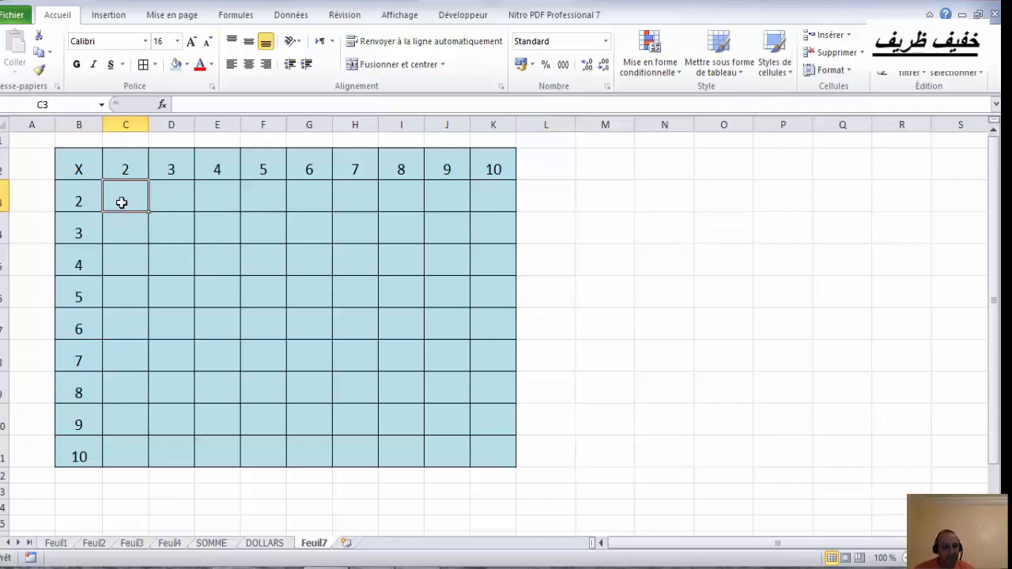
type("=")
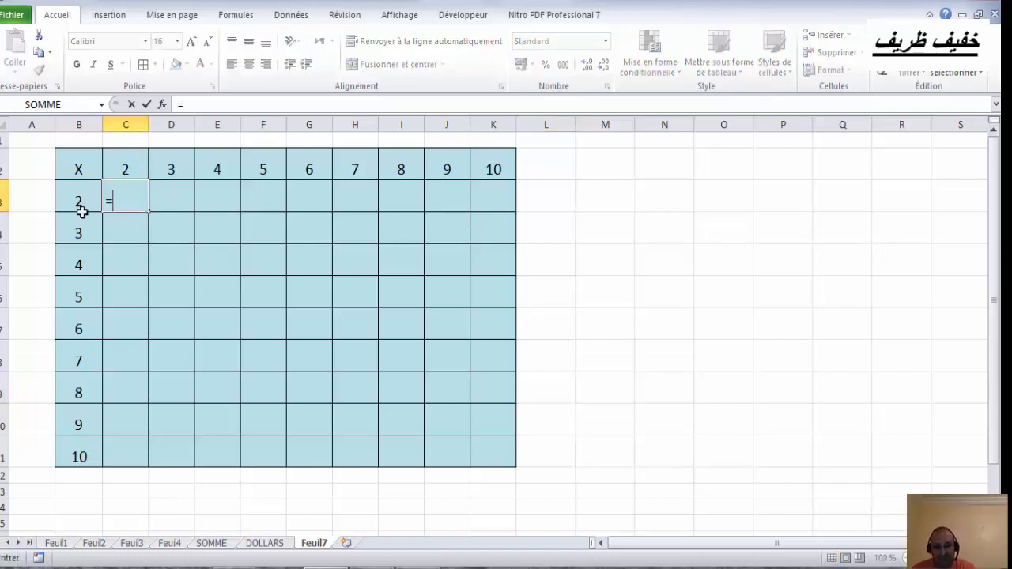
left_click(77, 203)
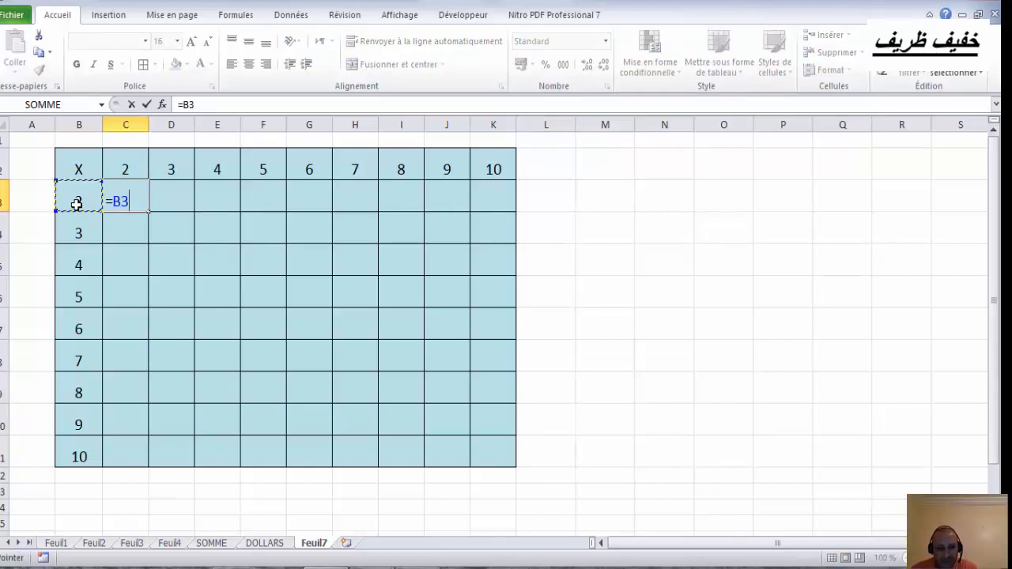
type("*")
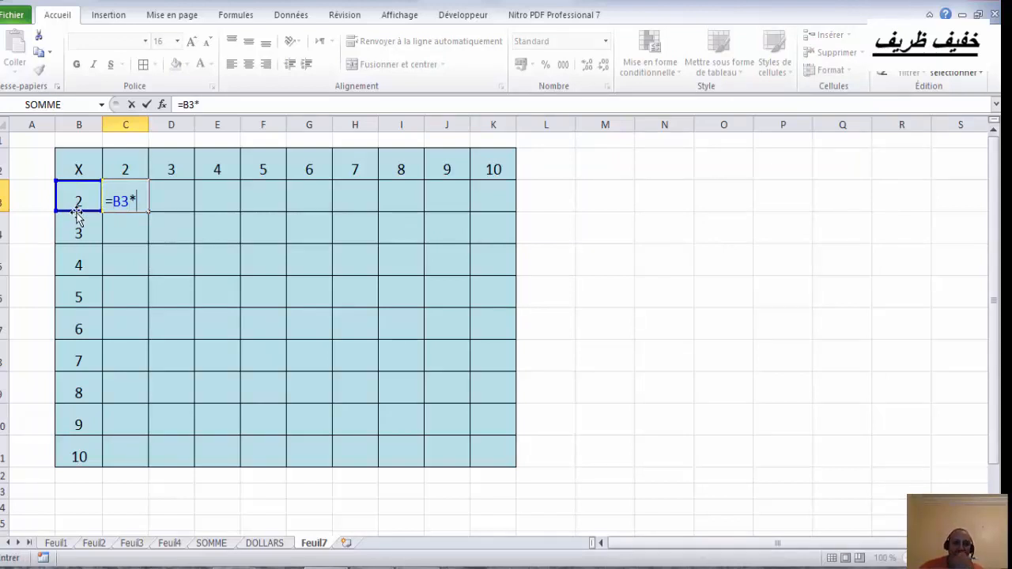
left_click(142, 169)
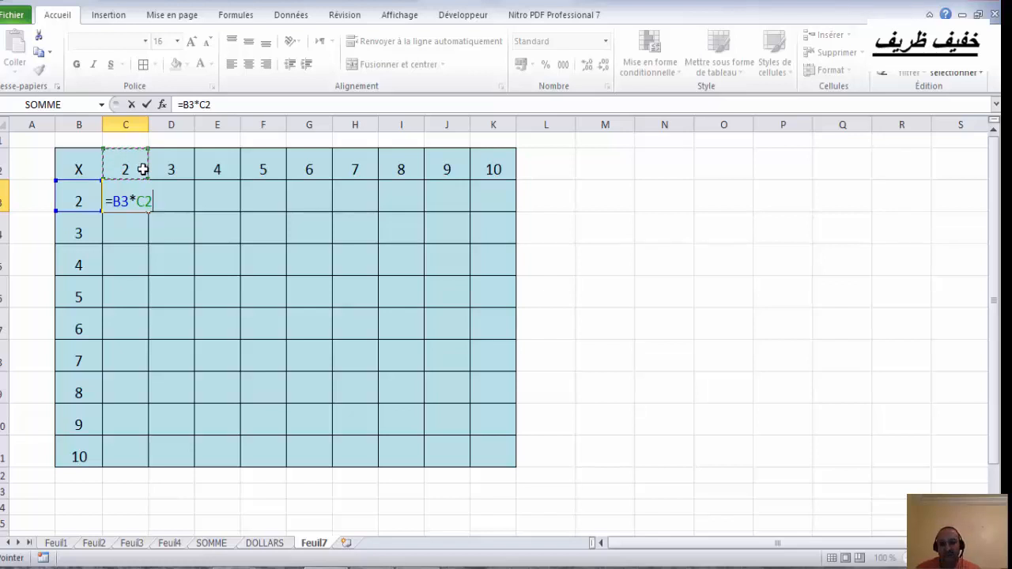
key("Return")
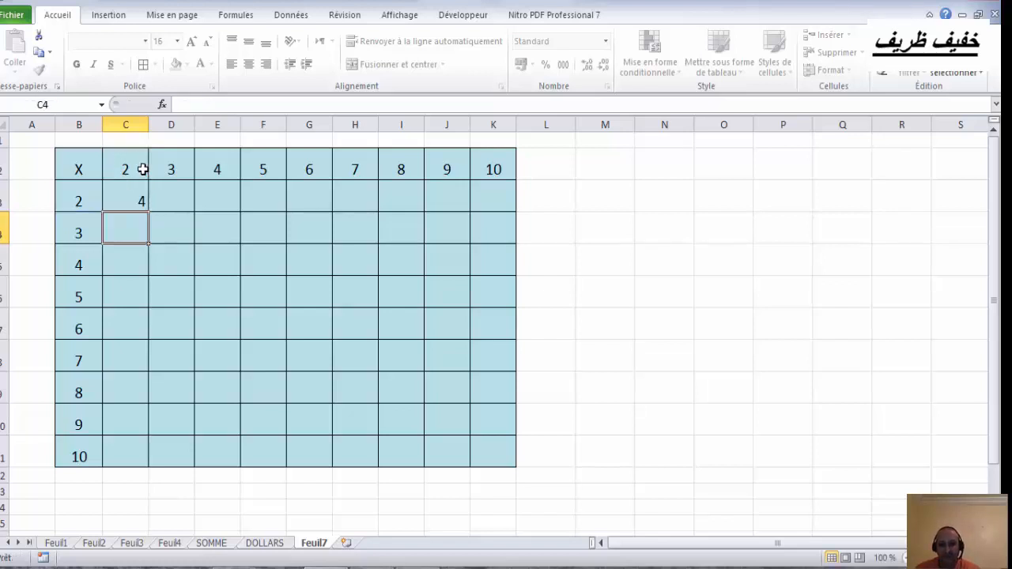
Try to fill the formula in C3 down to C11 and across to K3
left_click(125, 203)
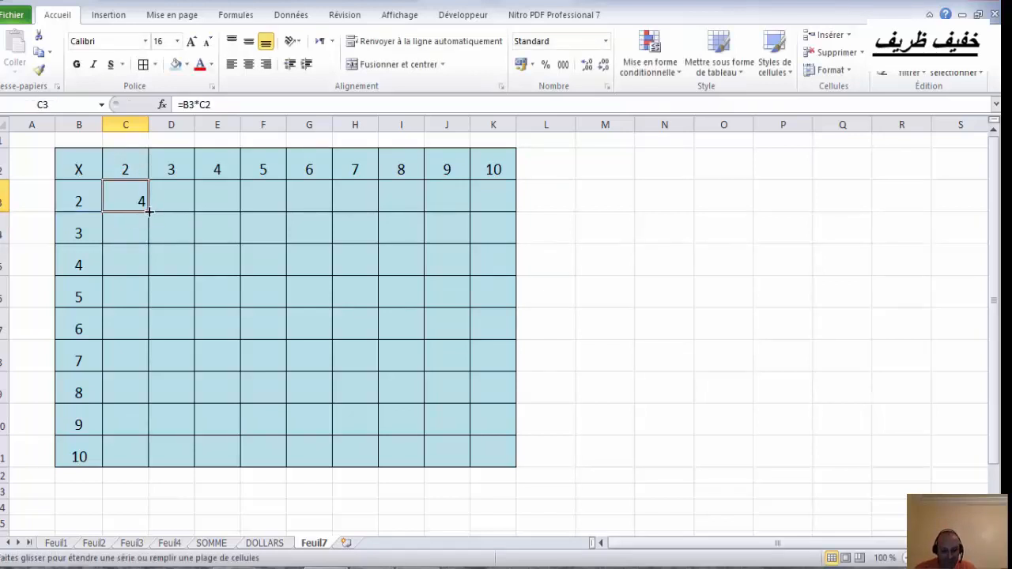
left_click_drag(149, 213, 143, 465)
left_click(141, 194)
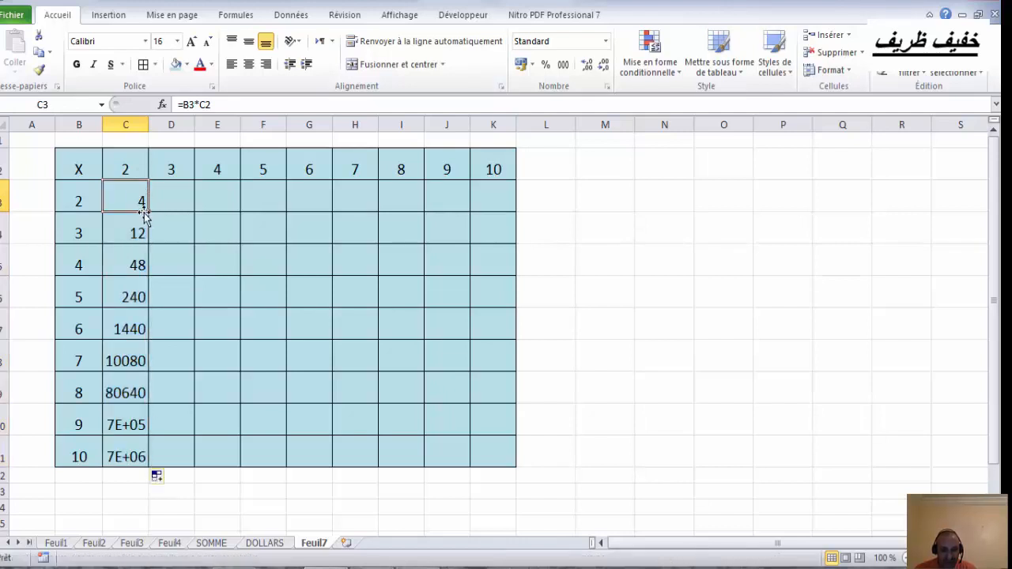
left_click_drag(147, 211, 506, 211)
left_click(609, 255)
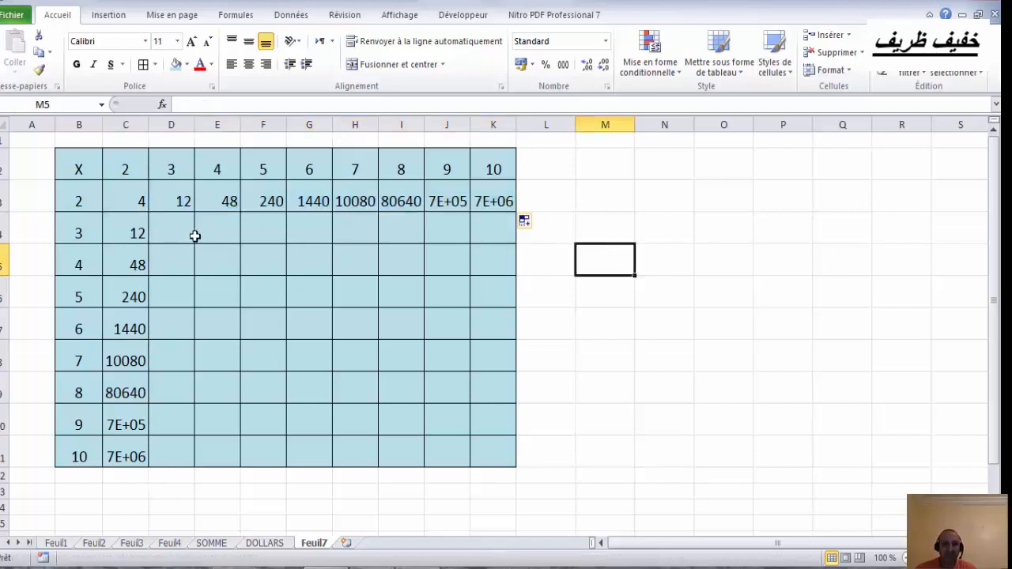
Examine the cell references in the filled formulas along column C and row 3 of the multiplication table
left_click(140, 333)
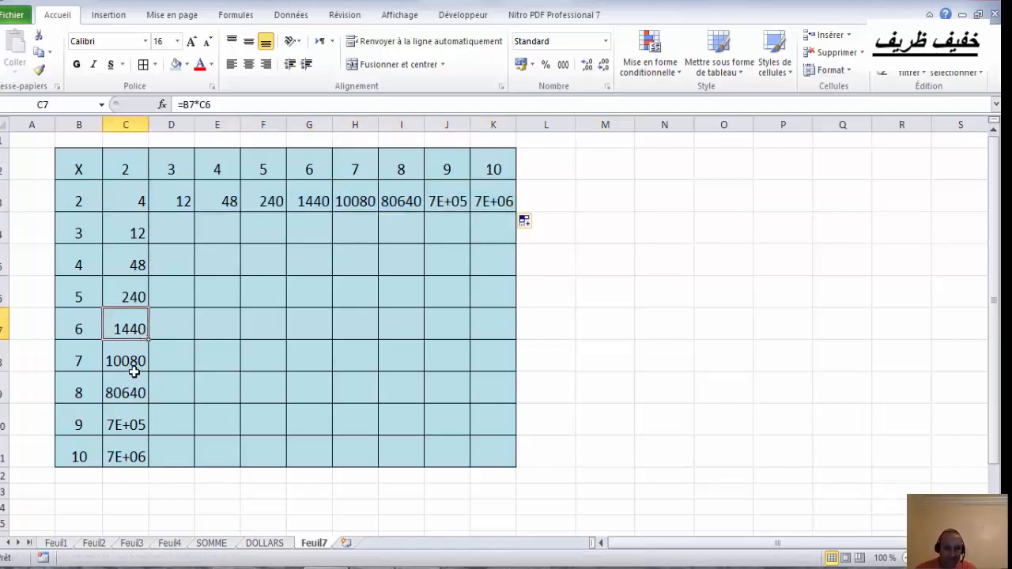
left_click(134, 364)
left_click(128, 390)
left_click(129, 423)
left_click(129, 454)
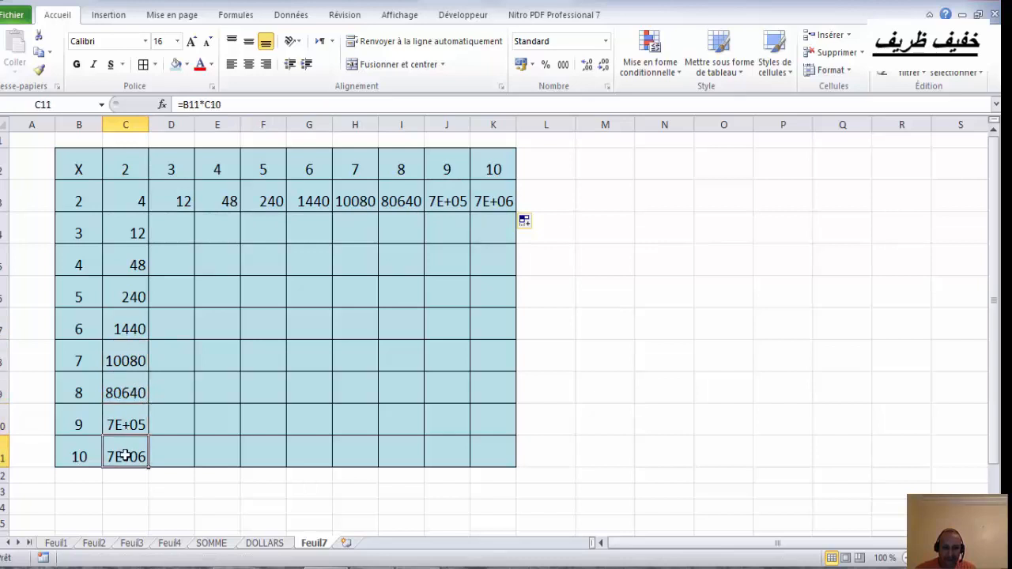
left_click(115, 300)
left_click(135, 248)
left_click(217, 204)
left_click(316, 198)
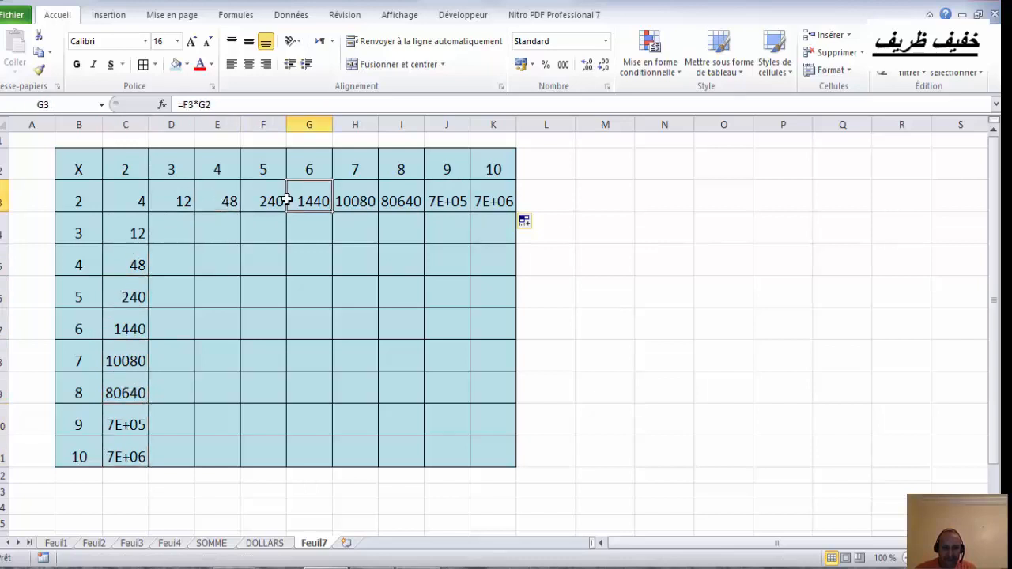
left_click(383, 203)
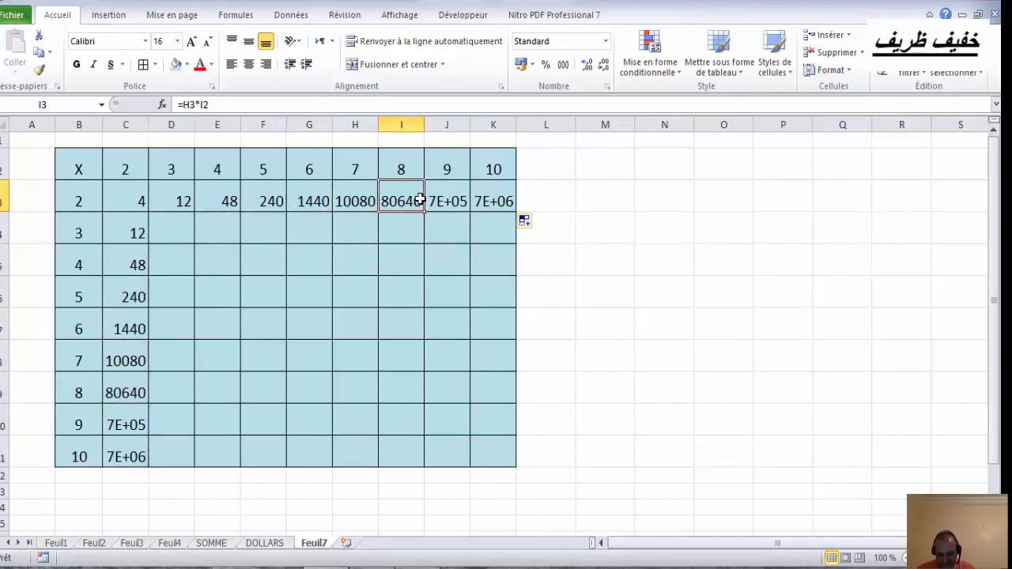
left_click(126, 294)
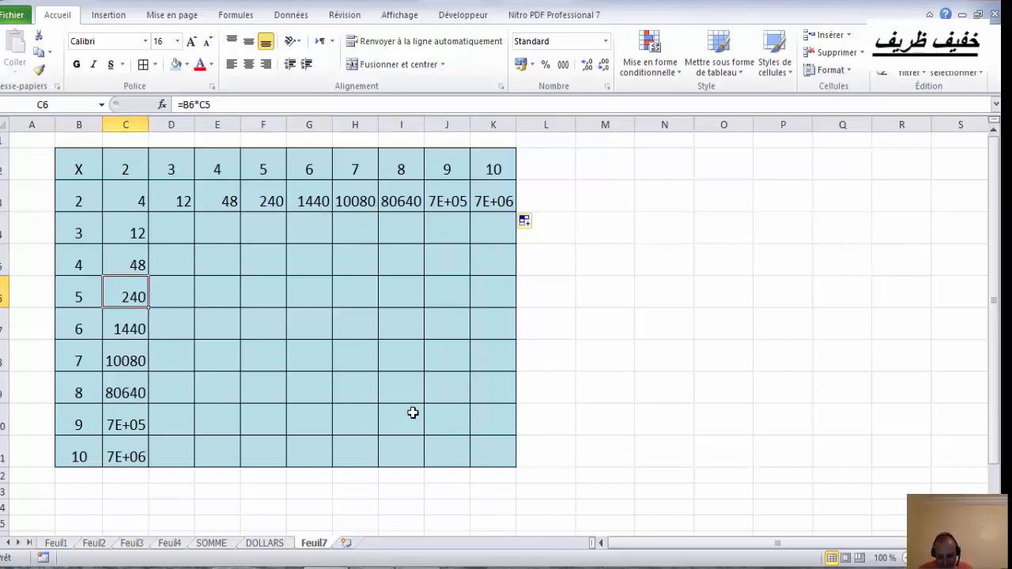
left_click(128, 321)
left_click(127, 273)
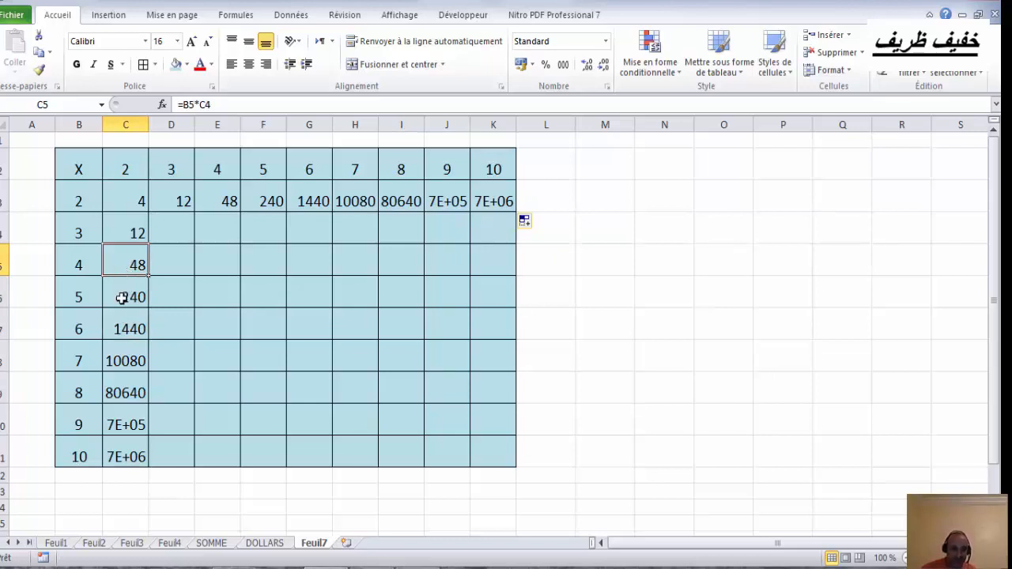
left_click(215, 203)
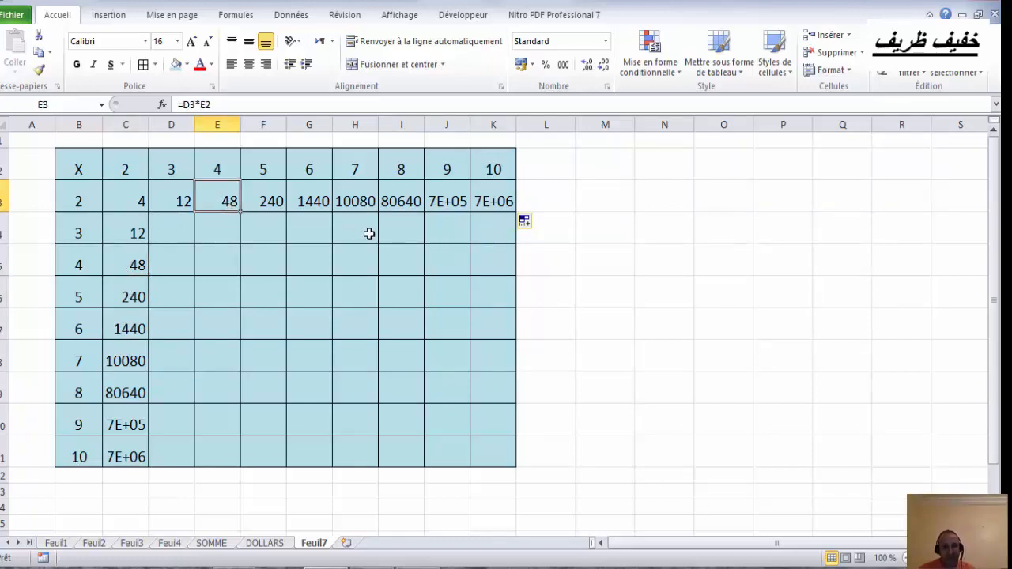
left_click(265, 202)
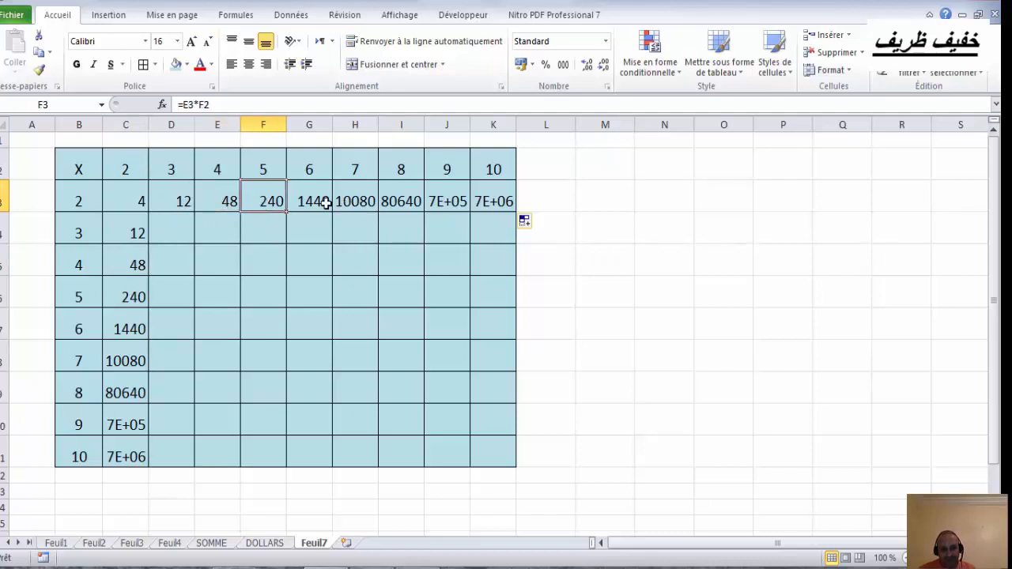
left_click(325, 203)
left_click(371, 203)
left_click(407, 203)
left_click(455, 203)
left_click(500, 205)
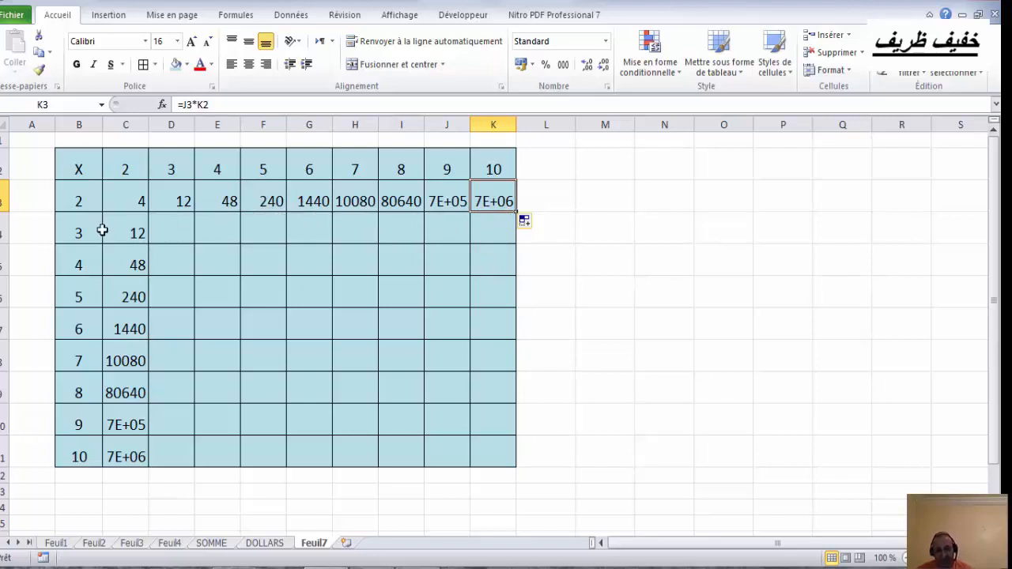
left_click(415, 208)
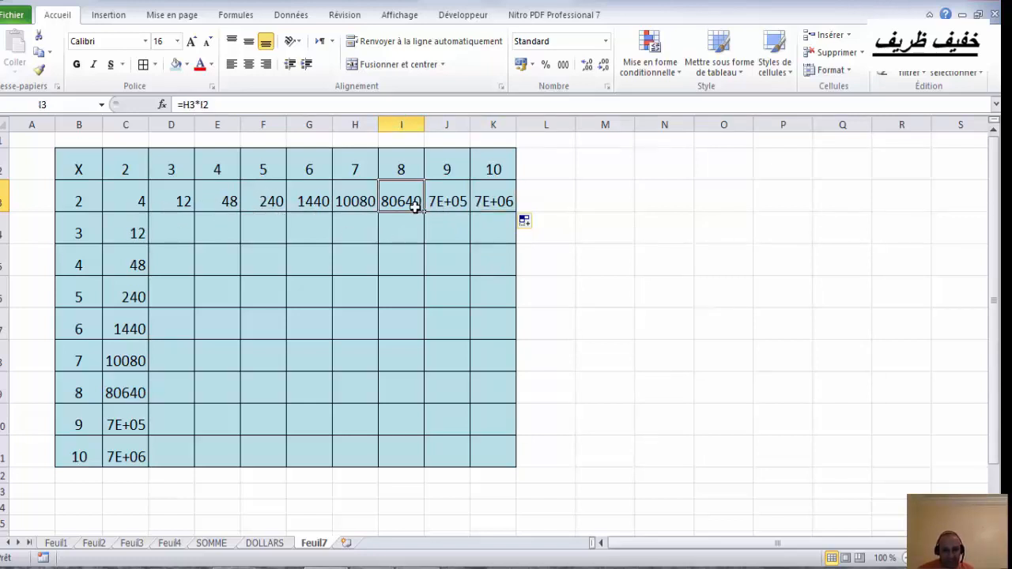
left_click(126, 194)
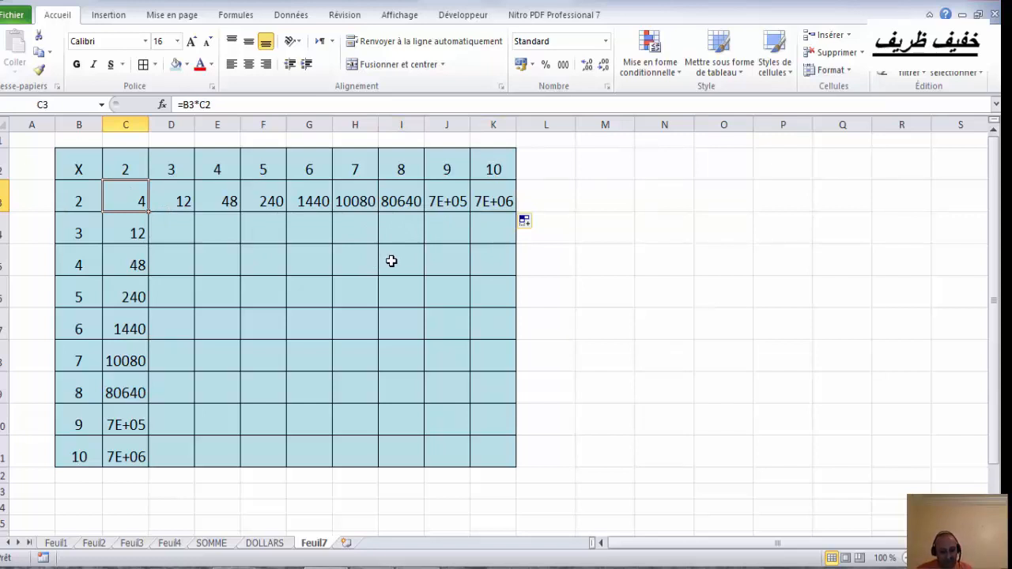
Undo the formula fill across row 3 and clear the copied formulas from C4:C11
key("ctrl+z")
left_click_drag(133, 230, 123, 457)
key("Delete")
left_click(404, 358)
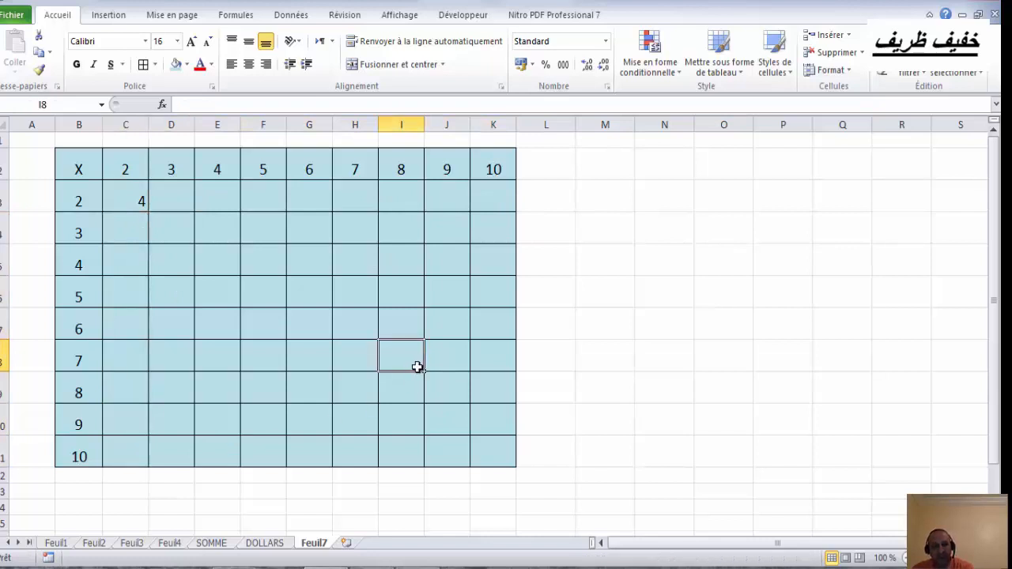
Change the formula in C3 to =$B3*C$2, locking column B and row 2
left_click(140, 186)
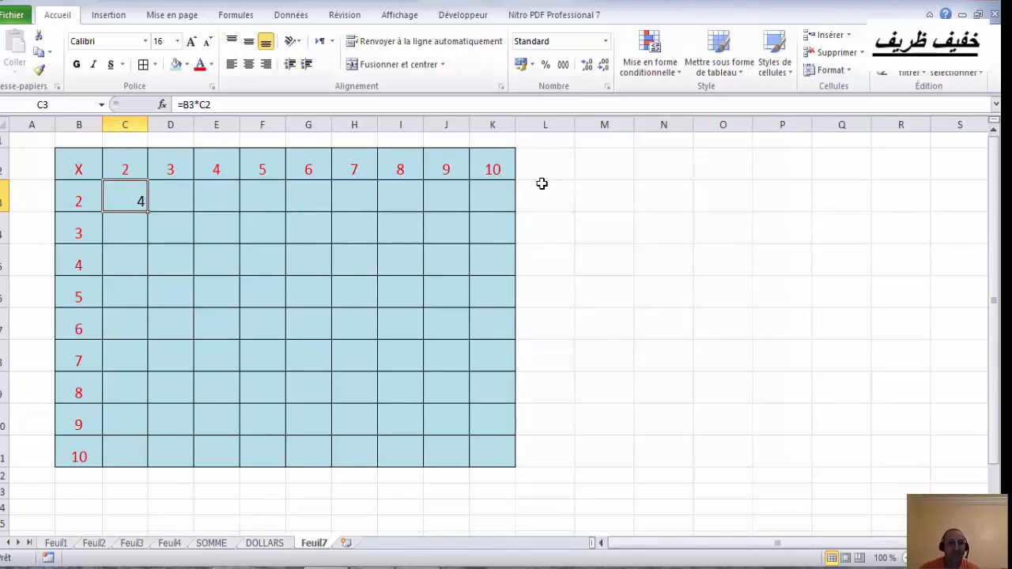
left_click(181, 104)
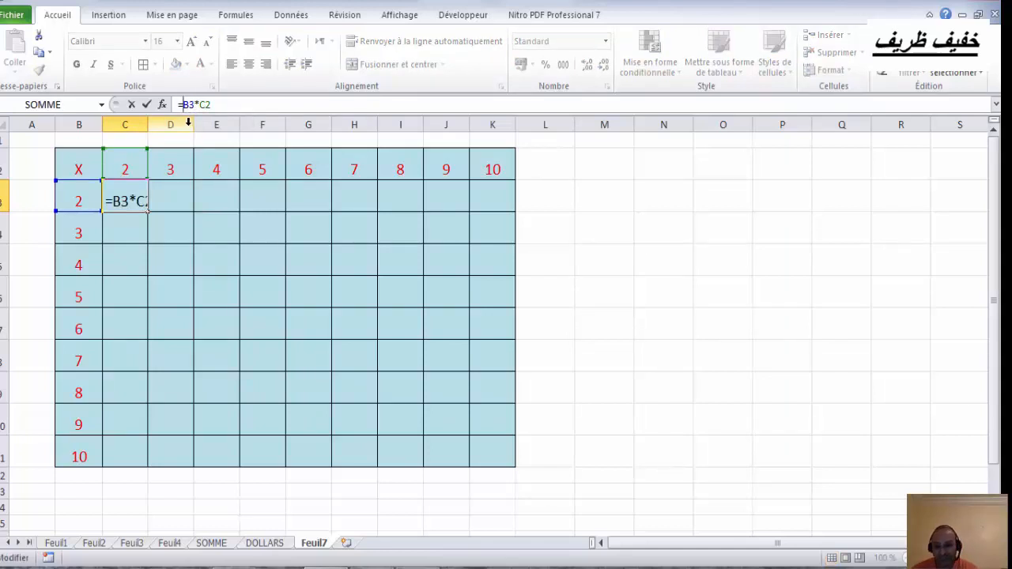
type("$")
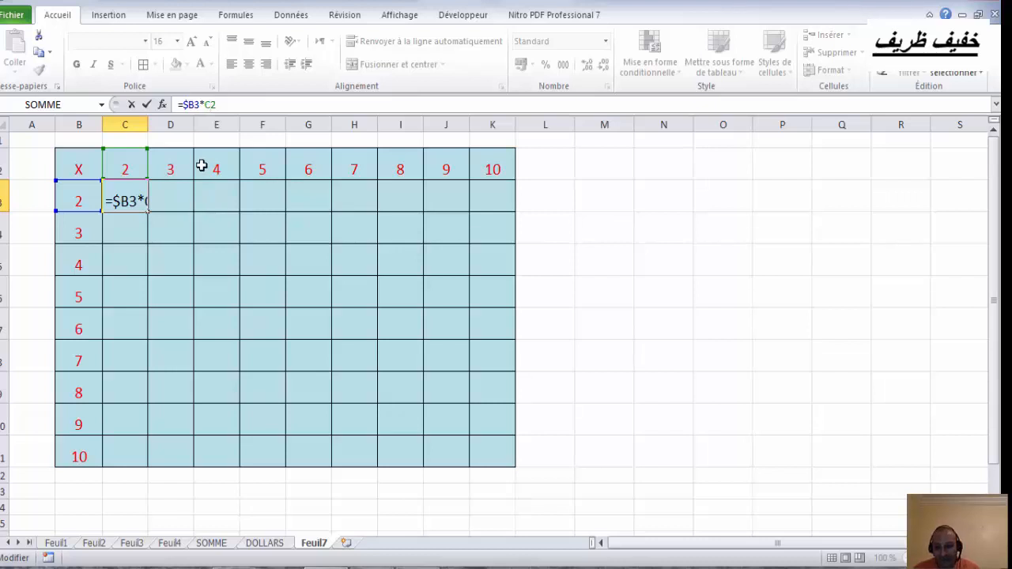
key("Left")
type("$")
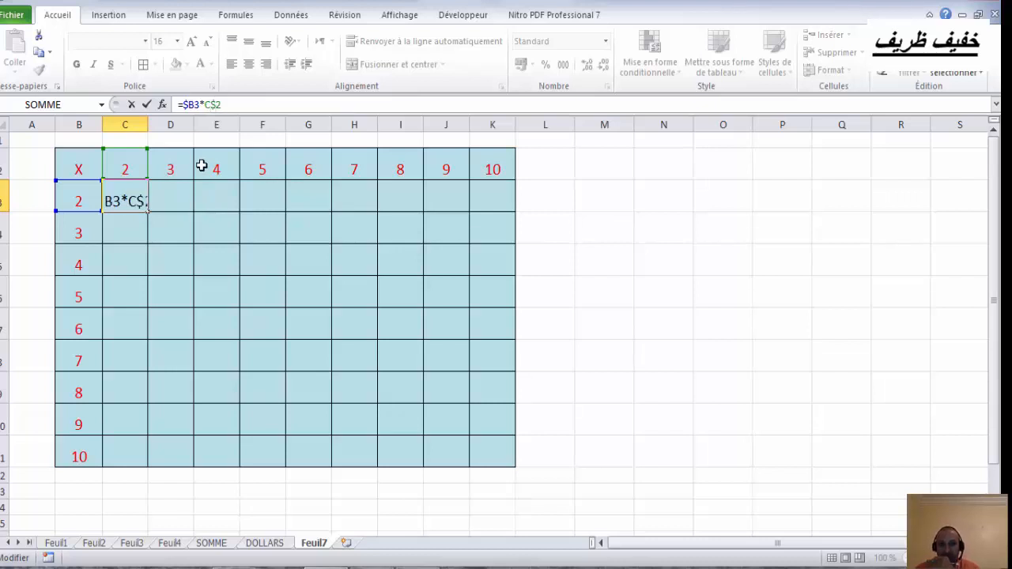
key("Return")
Fill the mixed-reference formula in C3 down to C11
left_click(126, 199)
left_click_drag(147, 211, 148, 468)
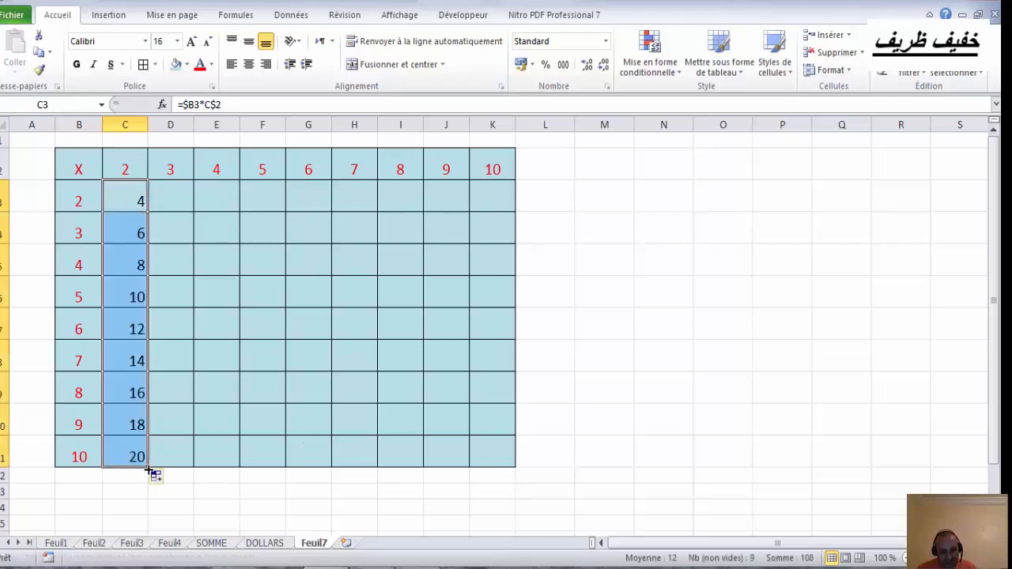
Fill the formulas in C3:C11 across to column K and centre the results in C3:K11
left_click_drag(148, 470, 502, 468)
left_click(648, 419)
left_click_drag(135, 198, 477, 462)
left_click(248, 64)
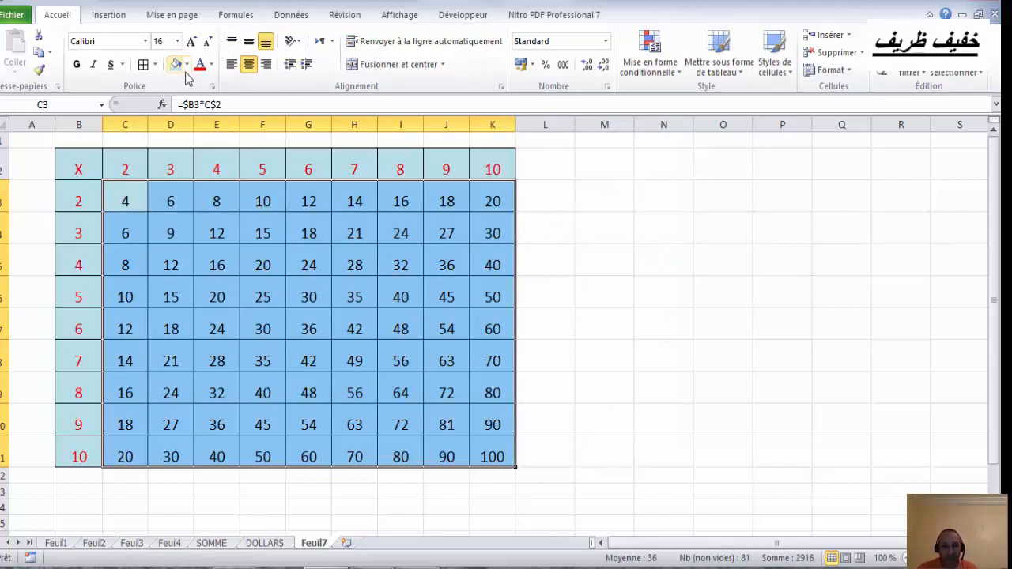
Paste the copied formula text $B3*D$2 into M3 and widen column M
left_click(588, 197)
right_click(601, 199)
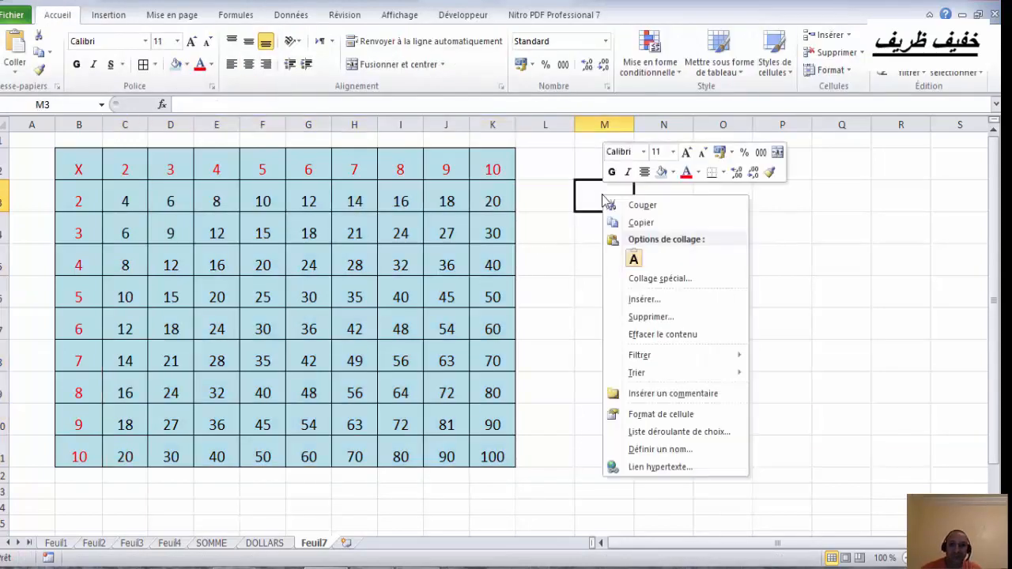
left_click(637, 259)
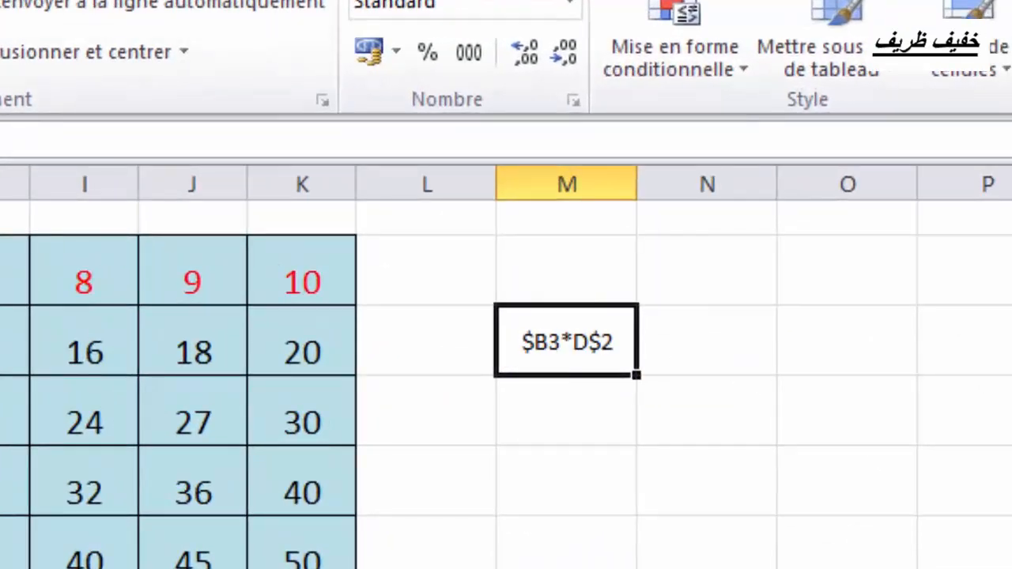
left_click_drag(638, 182, 734, 183)
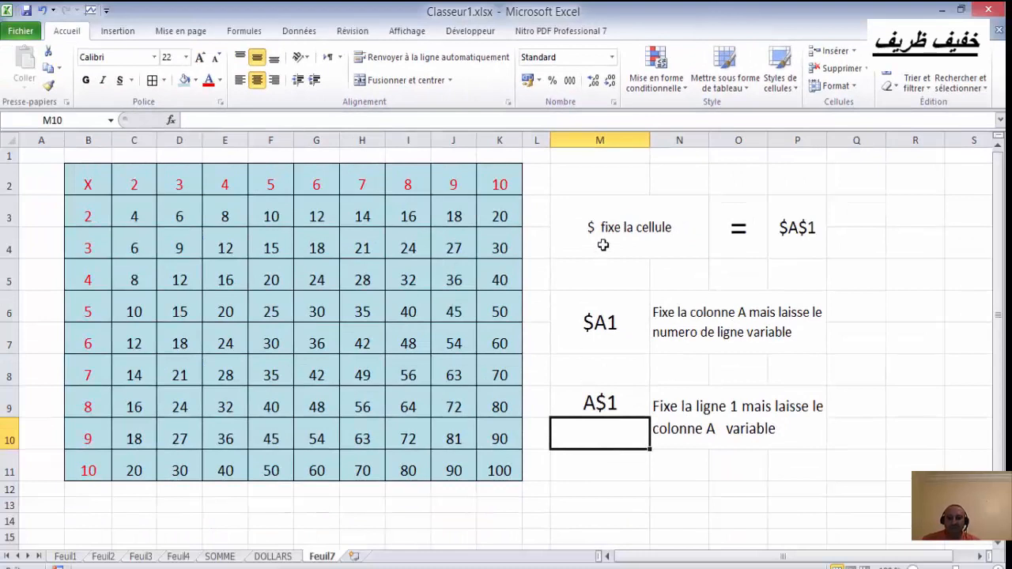
left_click(603, 245)
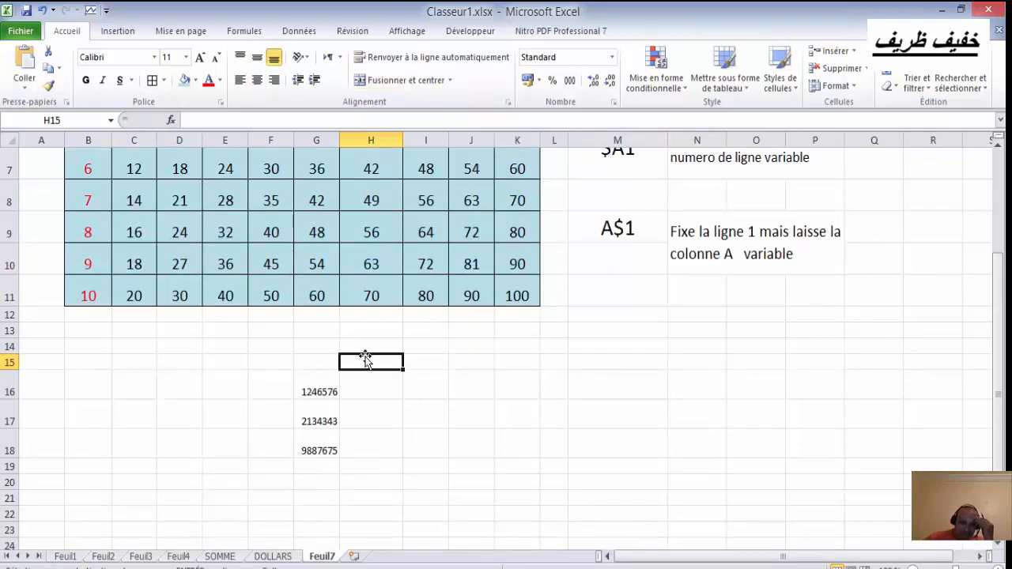
Enter 25% in cell H15, above the column beside the three numbers in G16:G18
type("25")
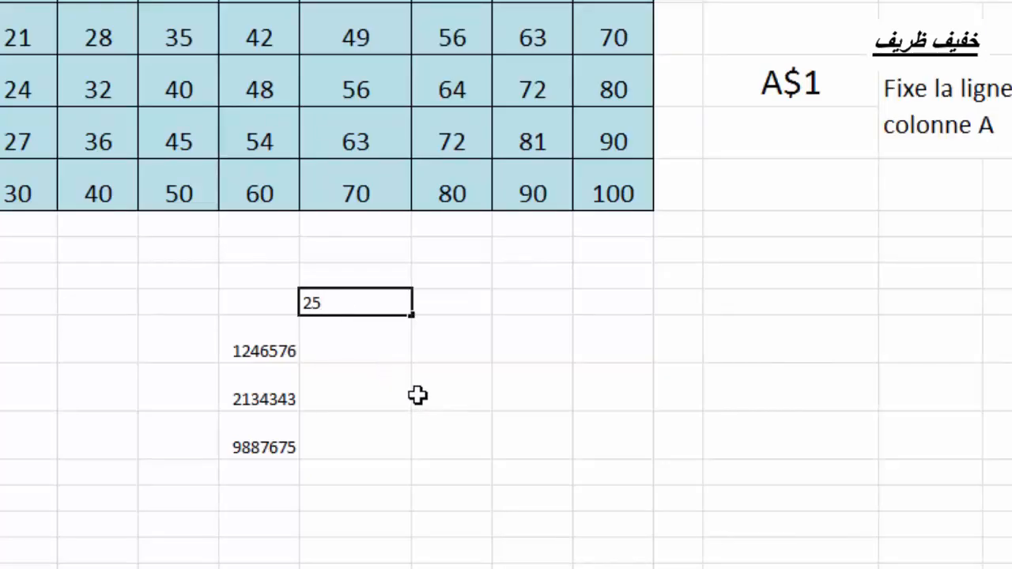
type("%")
left_click(511, 438)
left_click(395, 471)
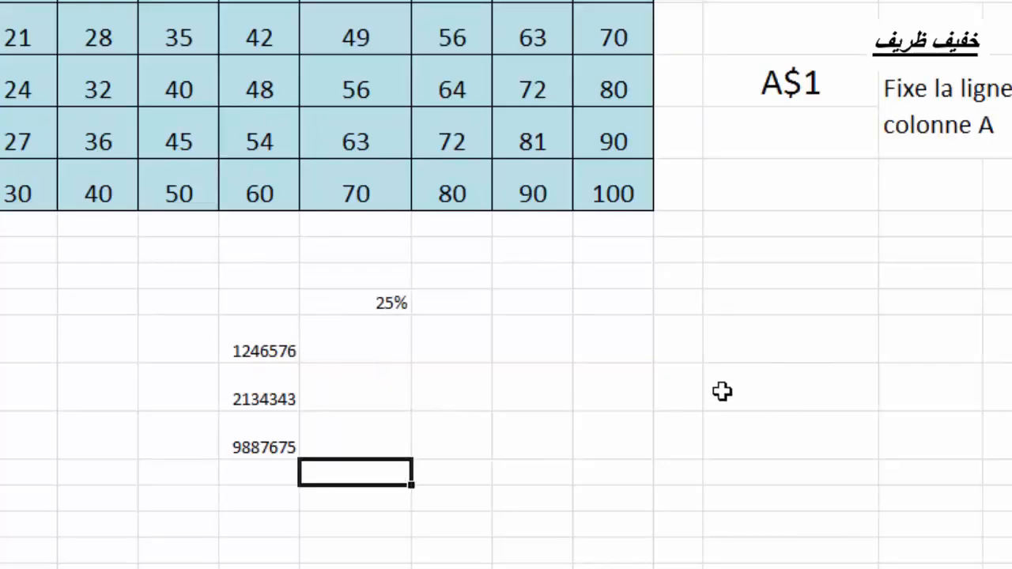
Enter the formula =G16*H15 in H16 to calculate the percentage of the first number
left_click(343, 353)
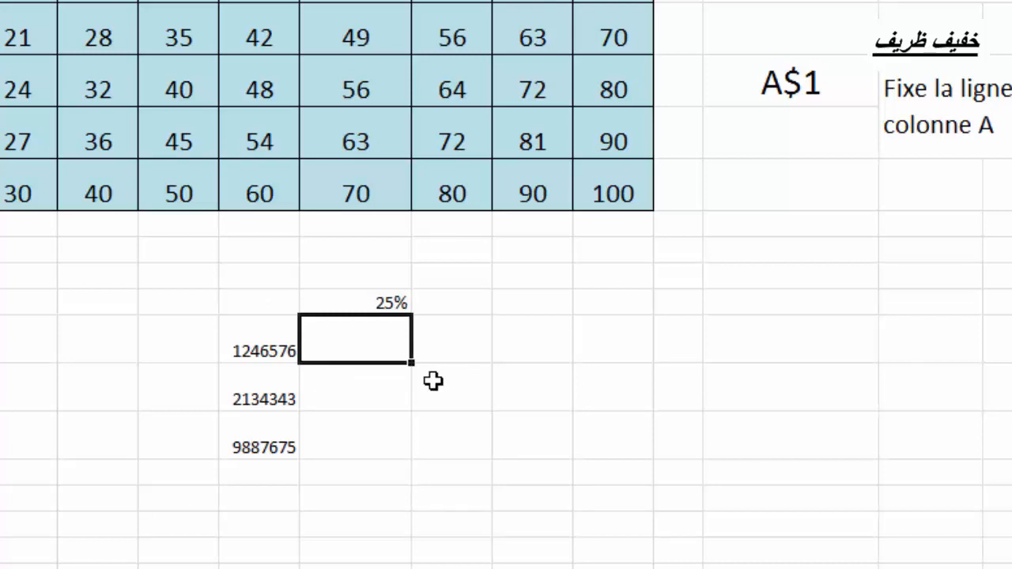
type("=")
left_click(266, 329)
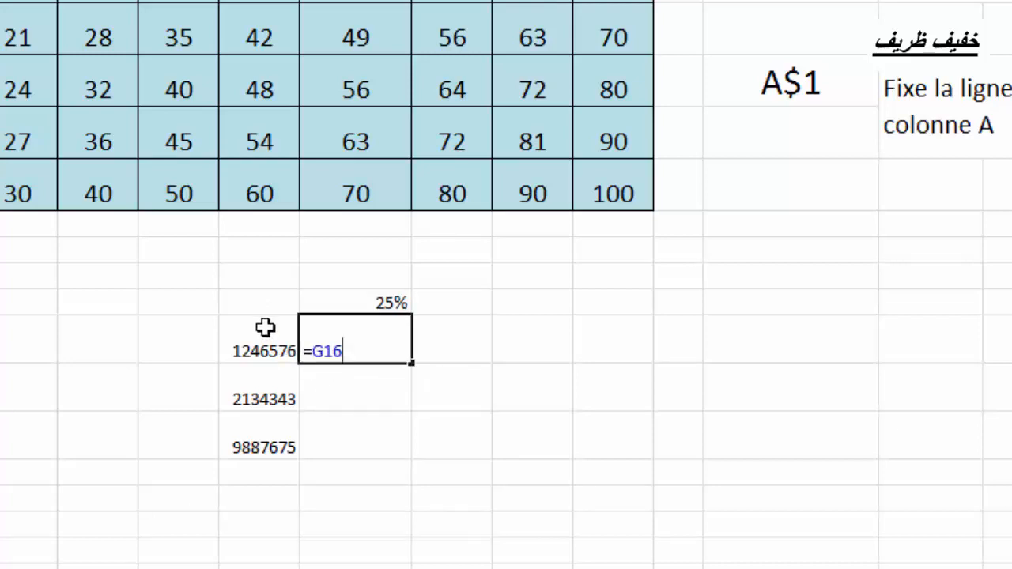
type("*")
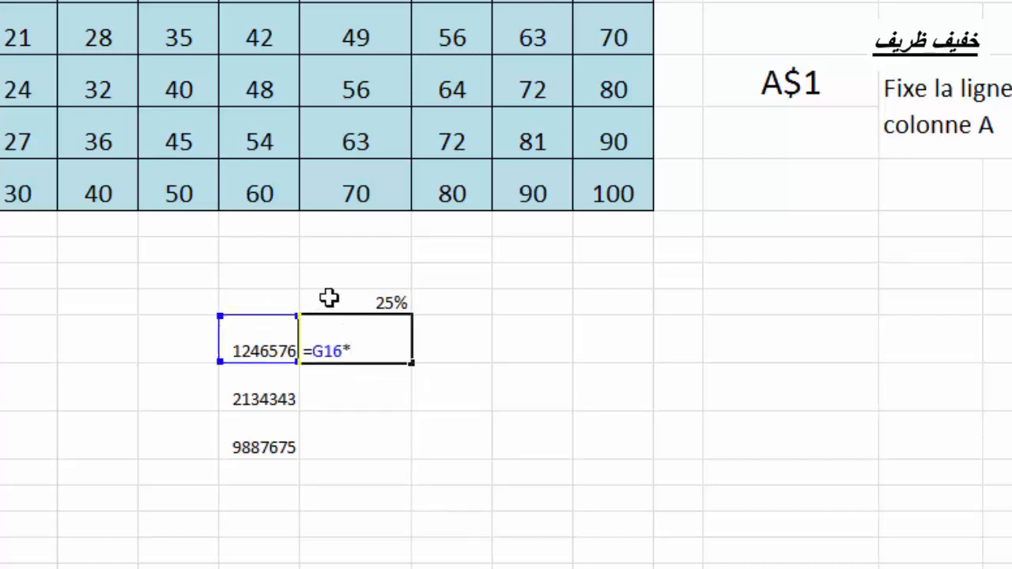
left_click(330, 299)
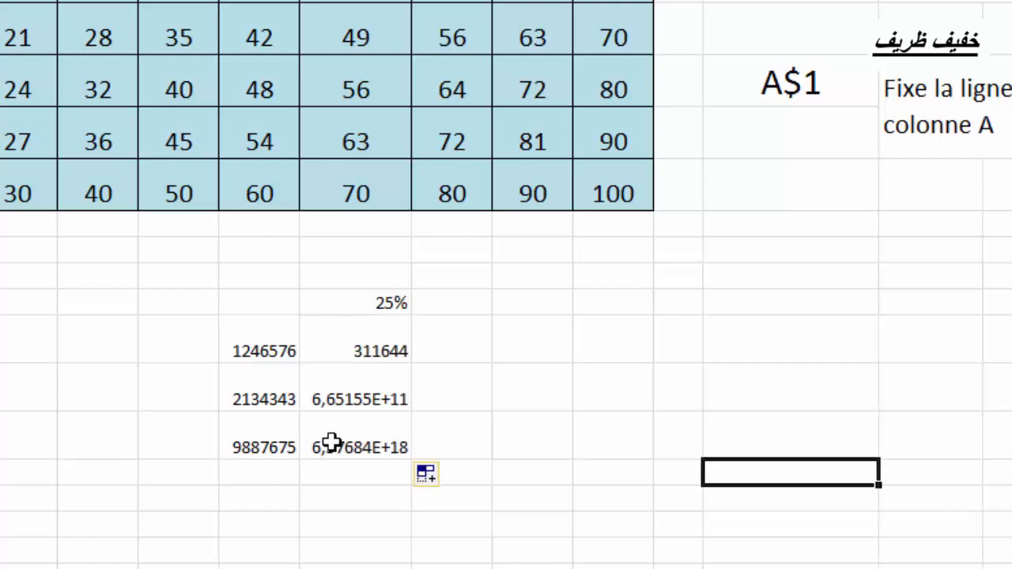
Fill the relative-reference formula in H16 down to H18 and inspect the cell references copied into H17
left_click(370, 353)
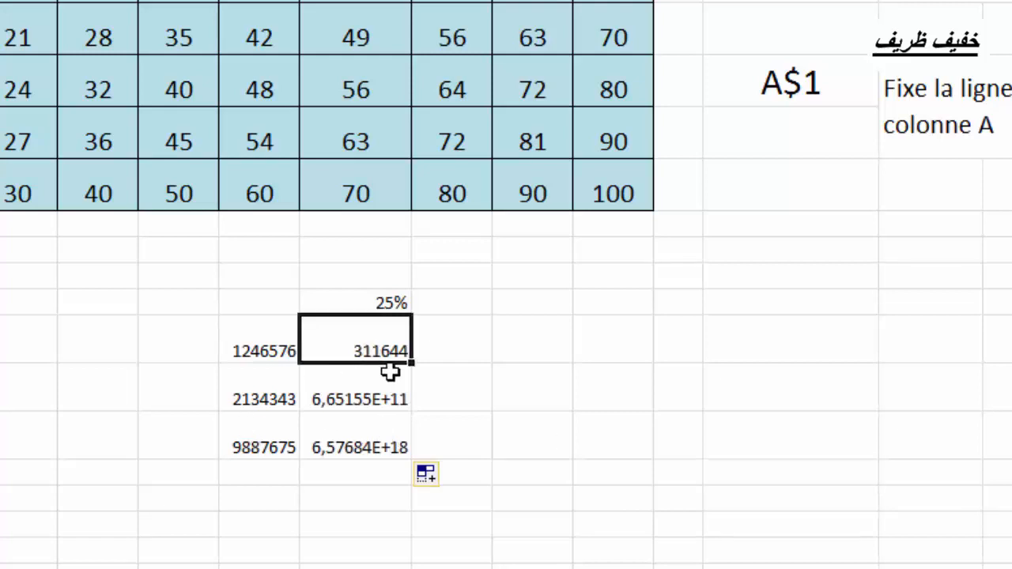
left_click_drag(411, 364, 403, 448)
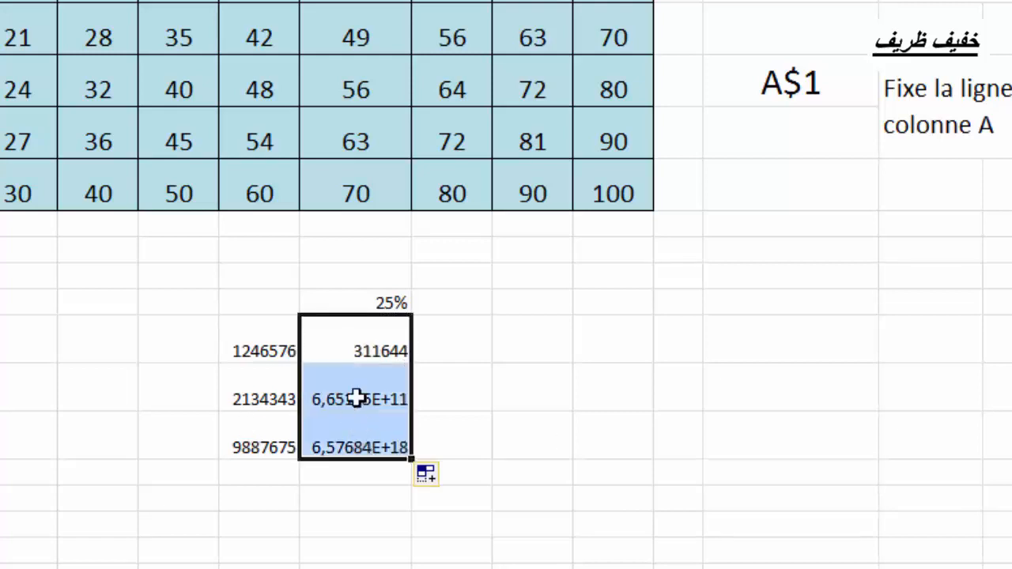
left_click(830, 423)
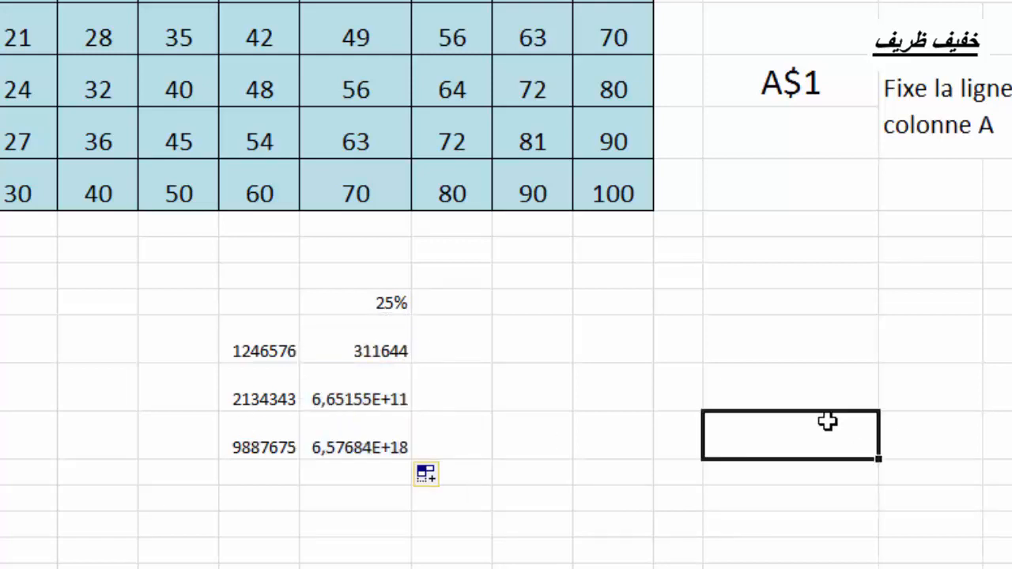
left_click(375, 395)
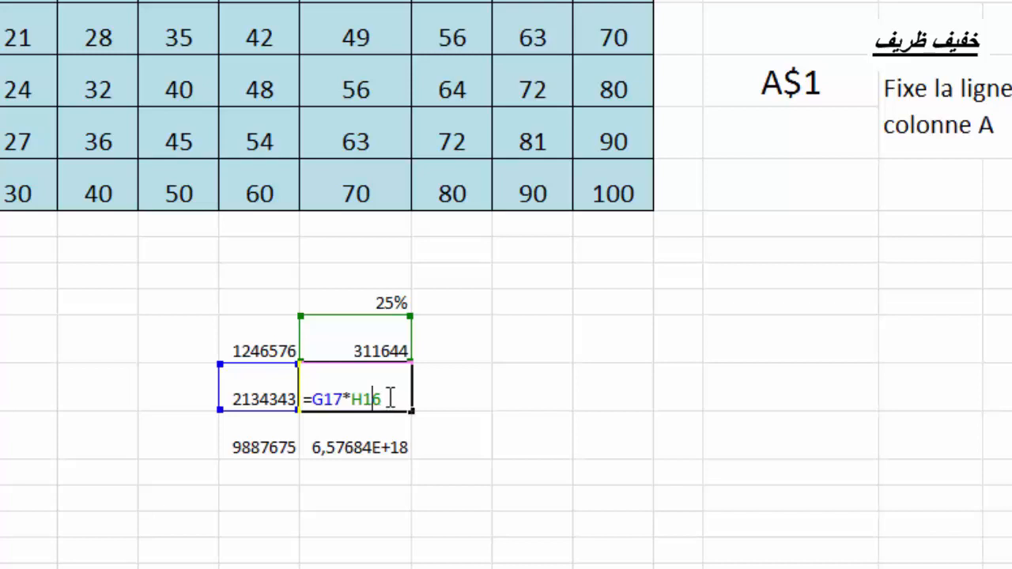
key("ctrl+Return")
Change the formula in H16 to =G16*$H$15 with an absolute percentage reference and fill it down to H18
left_click(330, 345)
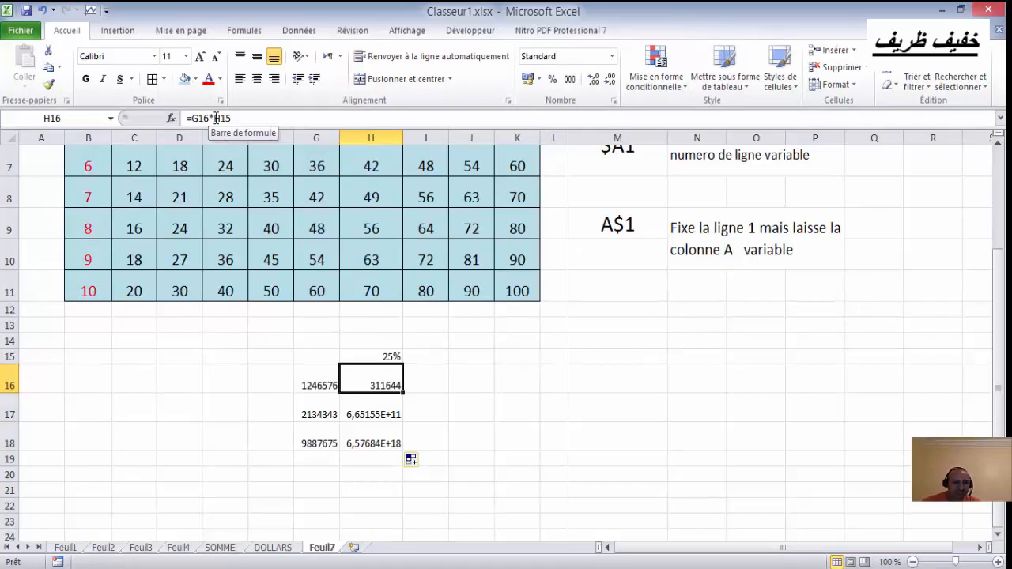
left_click(216, 118)
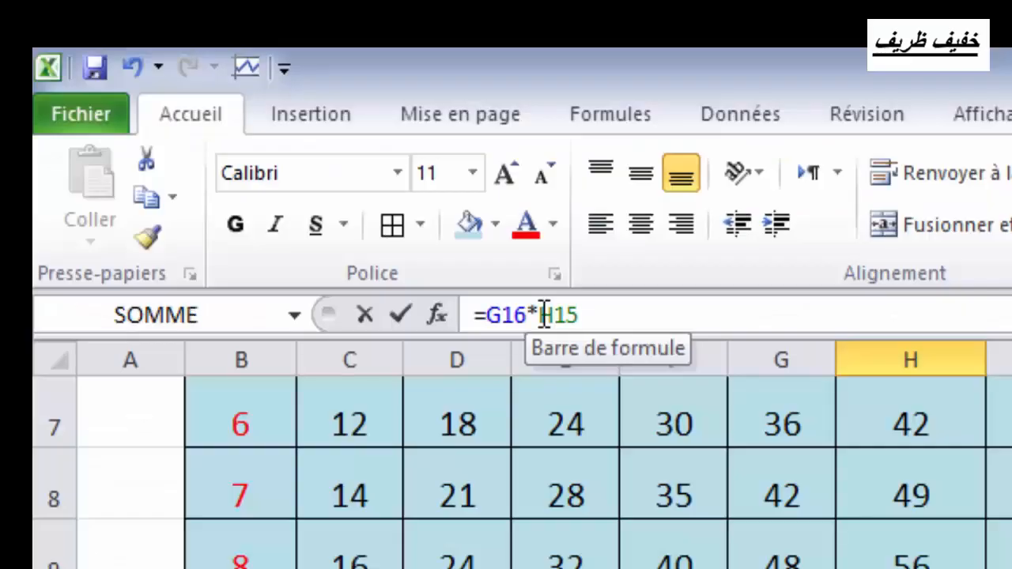
left_click_drag(215, 118, 230, 119)
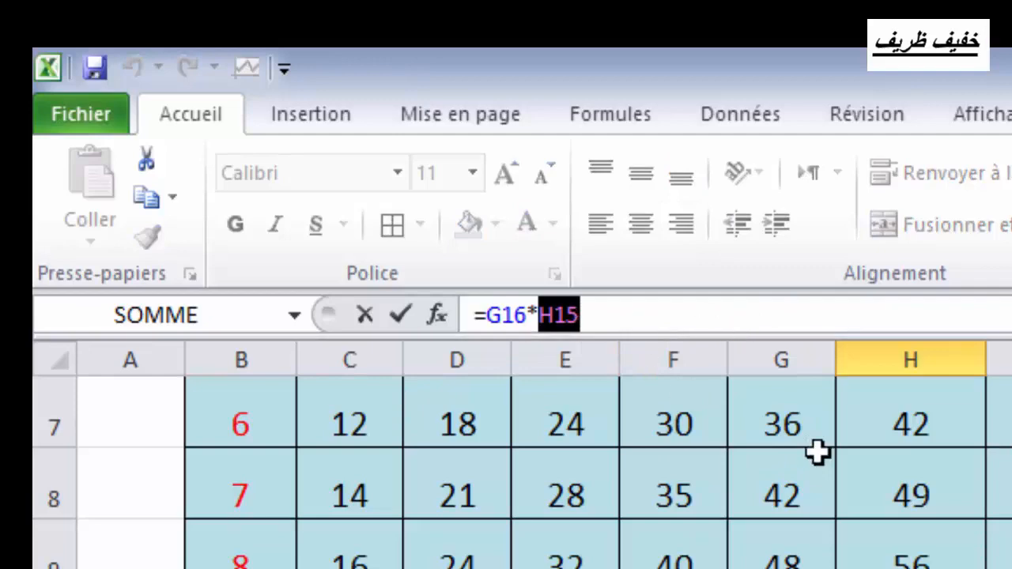
key("F4")
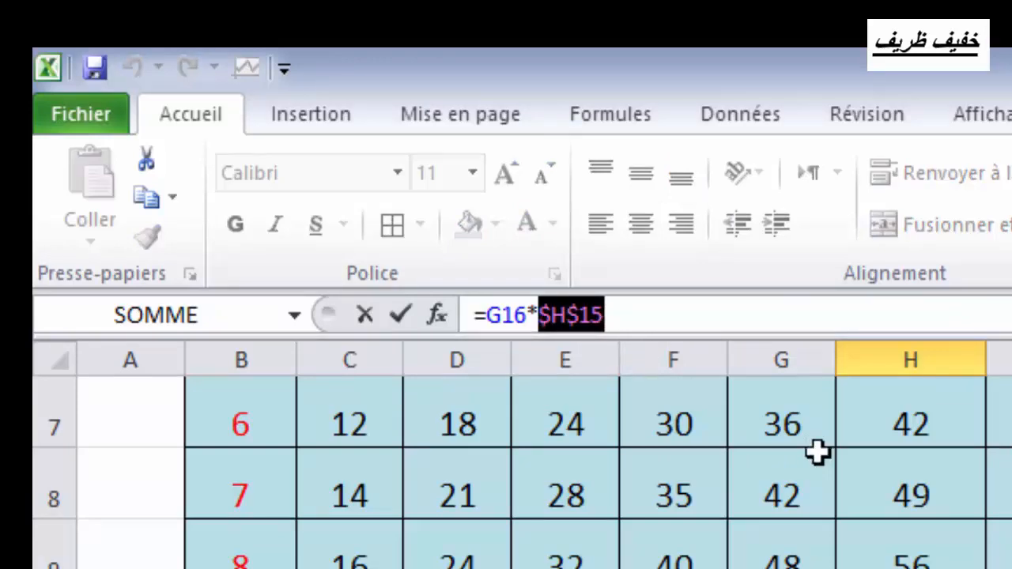
key("Return")
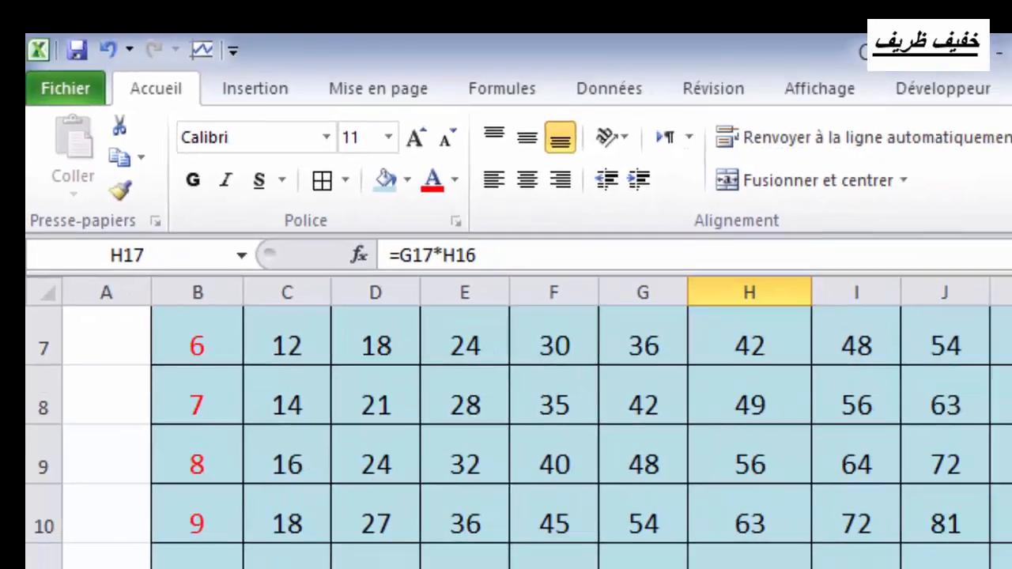
left_click(481, 481)
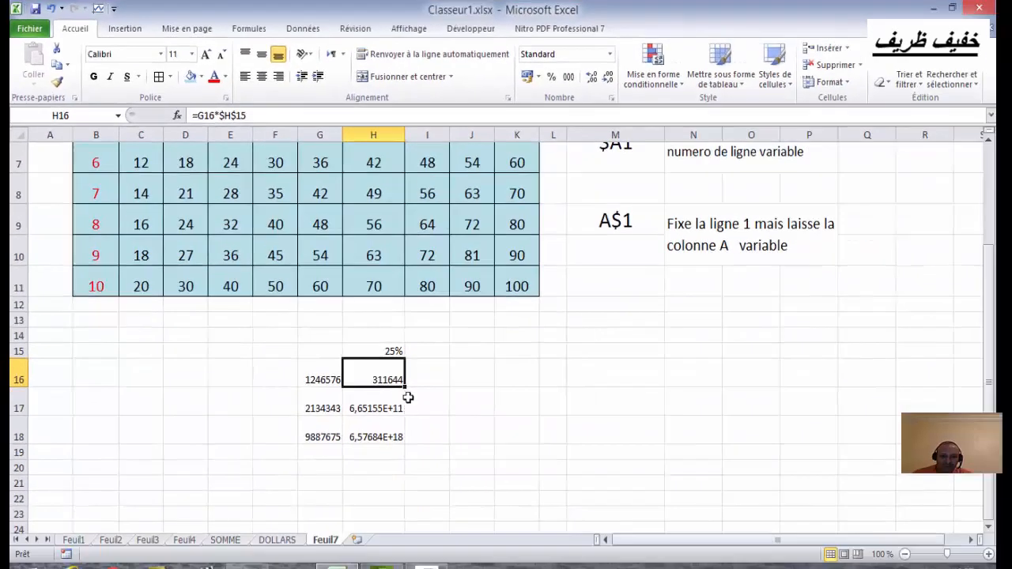
left_click_drag(405, 387, 405, 444)
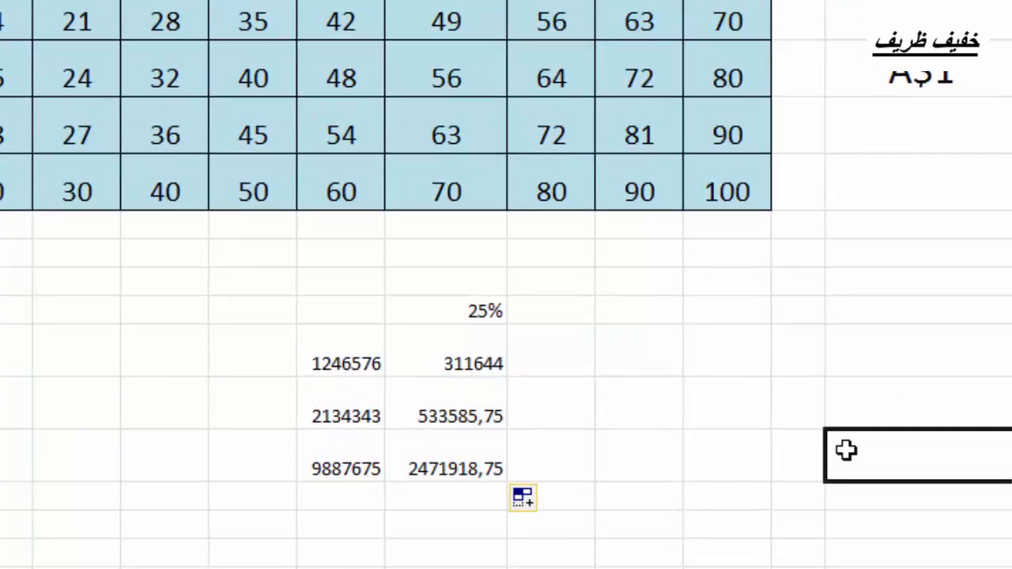